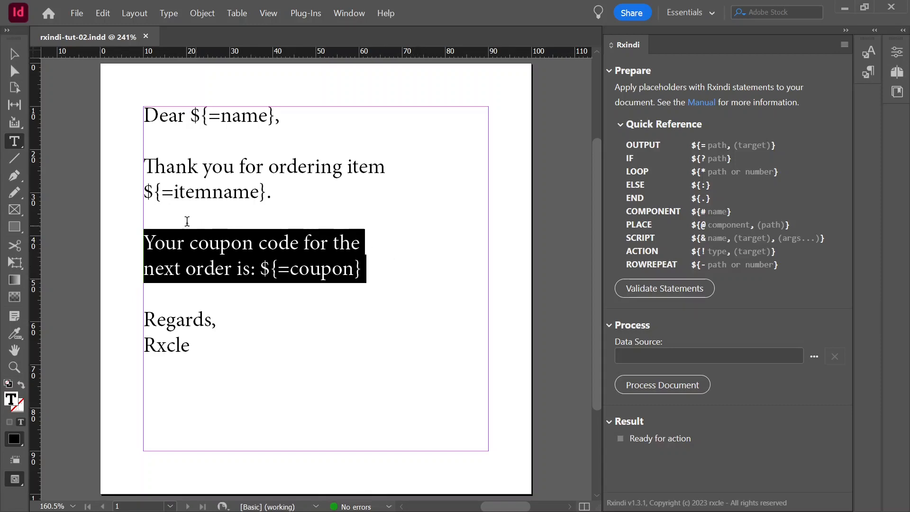
Insert the IF statement ${?eligible=1} on the empty line above the coupon paragraph
left_click(158, 217)
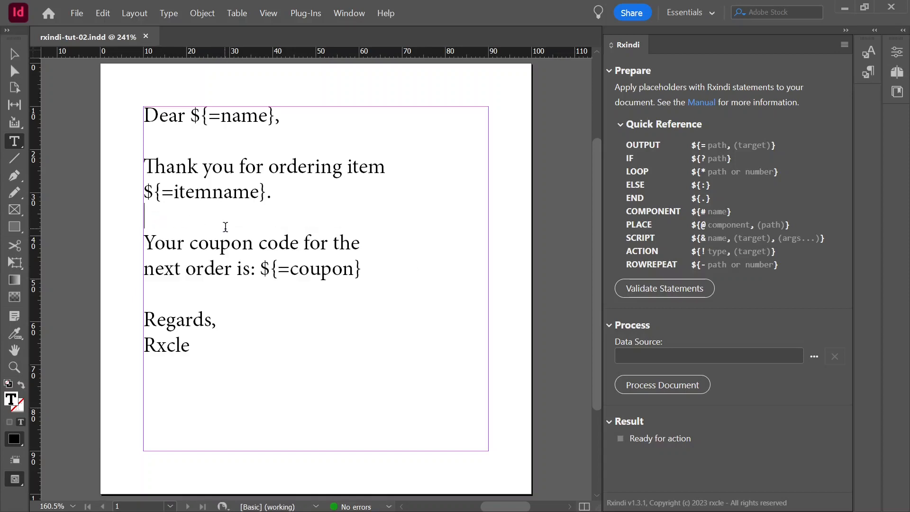
type("${")
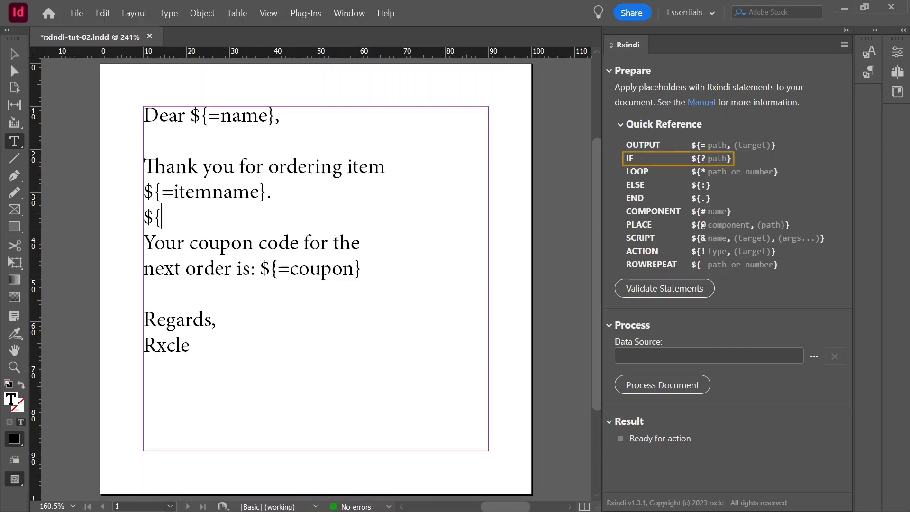
type("?")
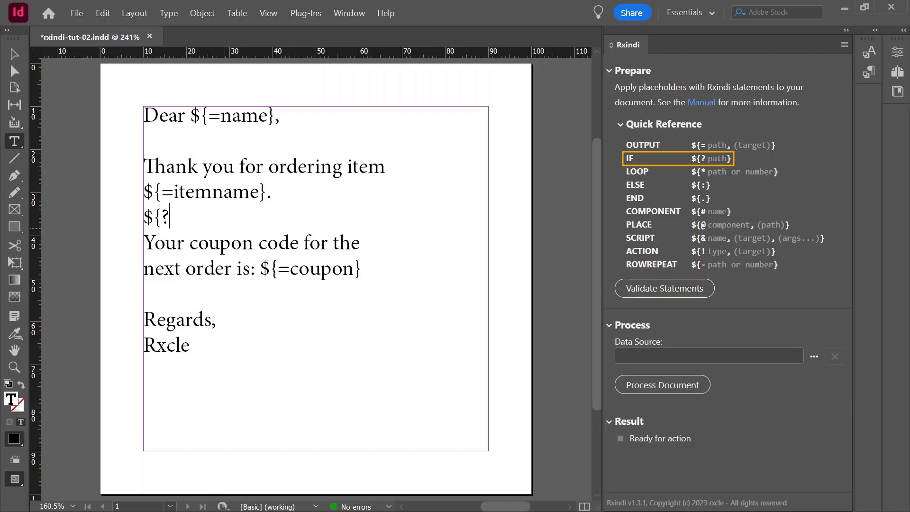
type("eligib")
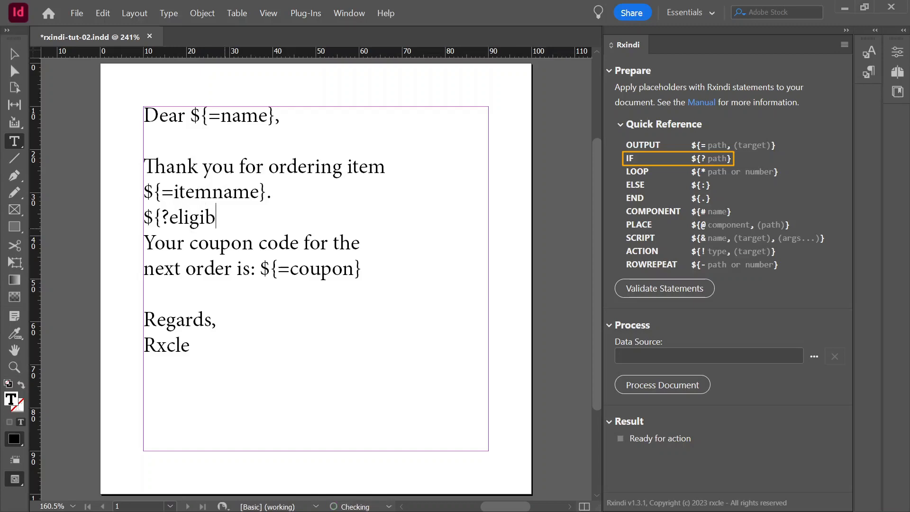
type("le=1}")
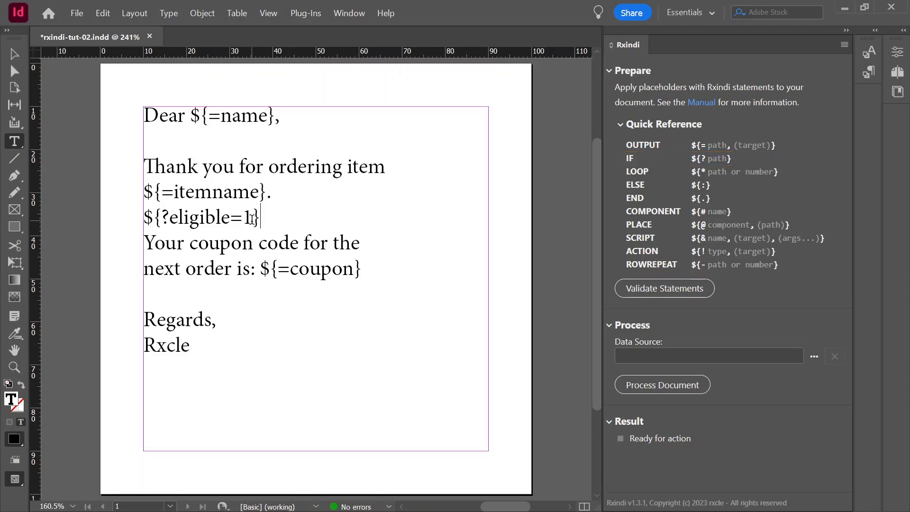
Add the END statement ${.} on the empty line below the coupon paragraph and save the document
left_click_drag(145, 239, 211, 349)
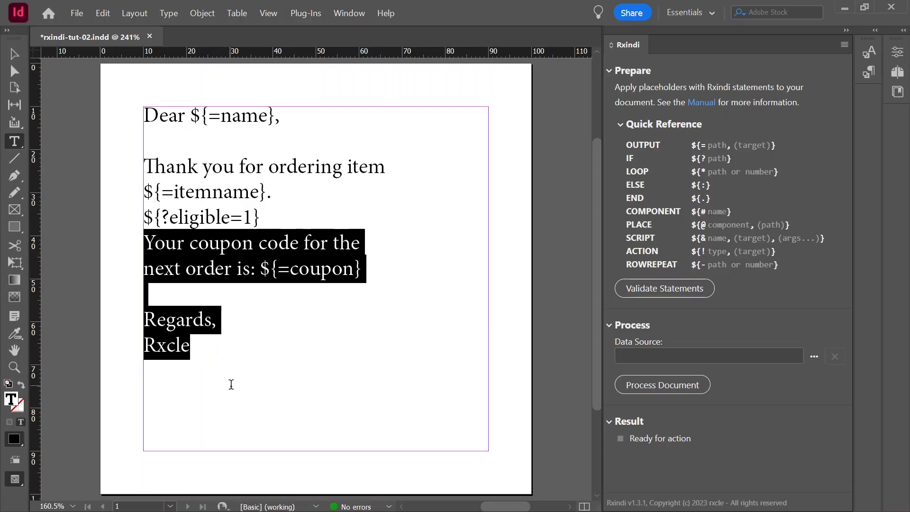
left_click_drag(151, 240, 376, 264)
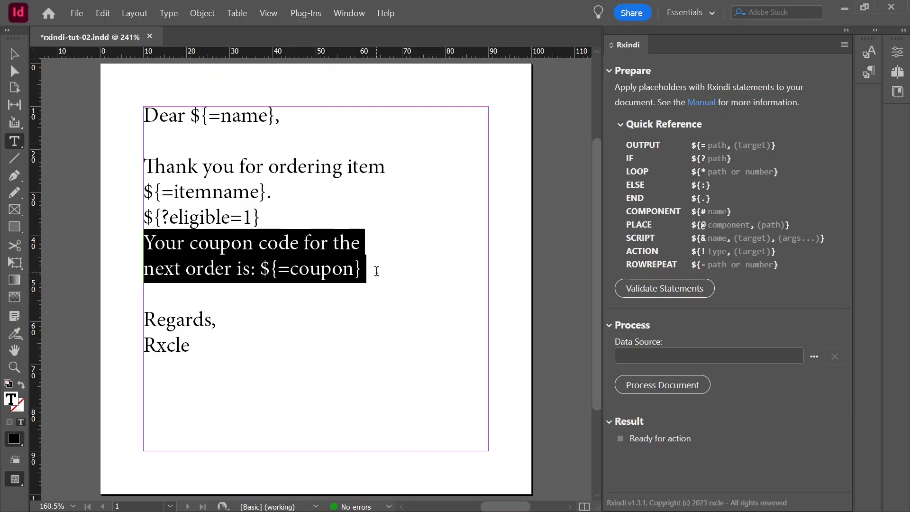
left_click(377, 271)
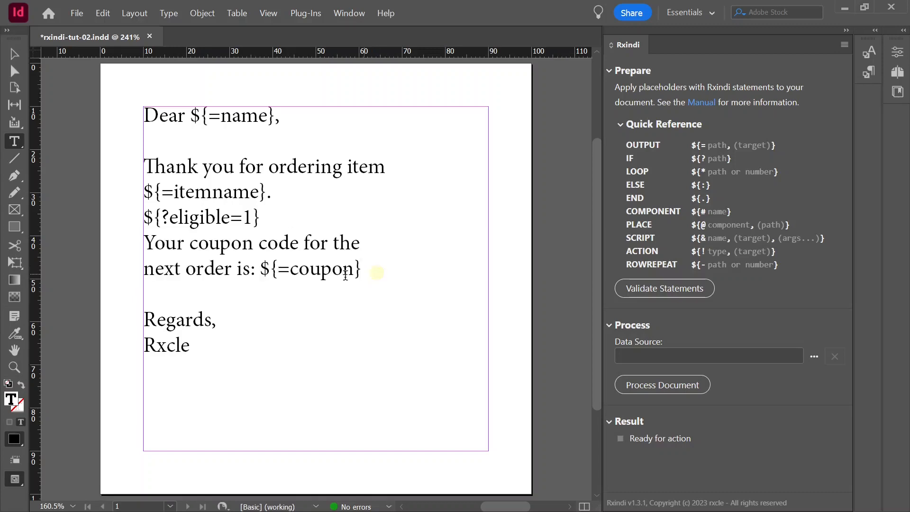
left_click(192, 287)
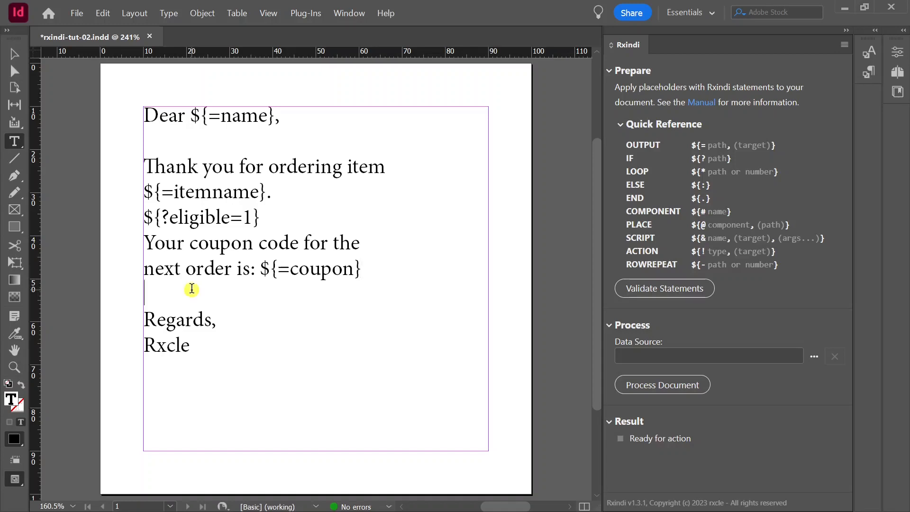
type("${")
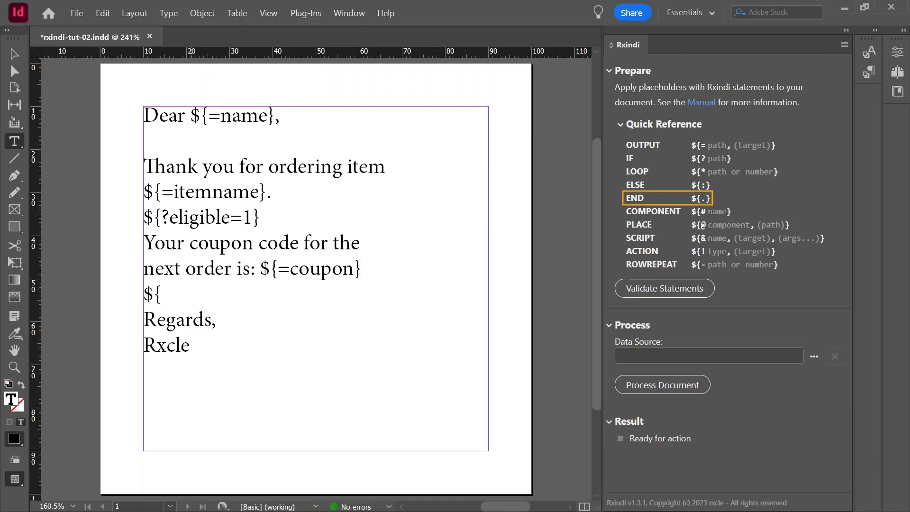
type(".}")
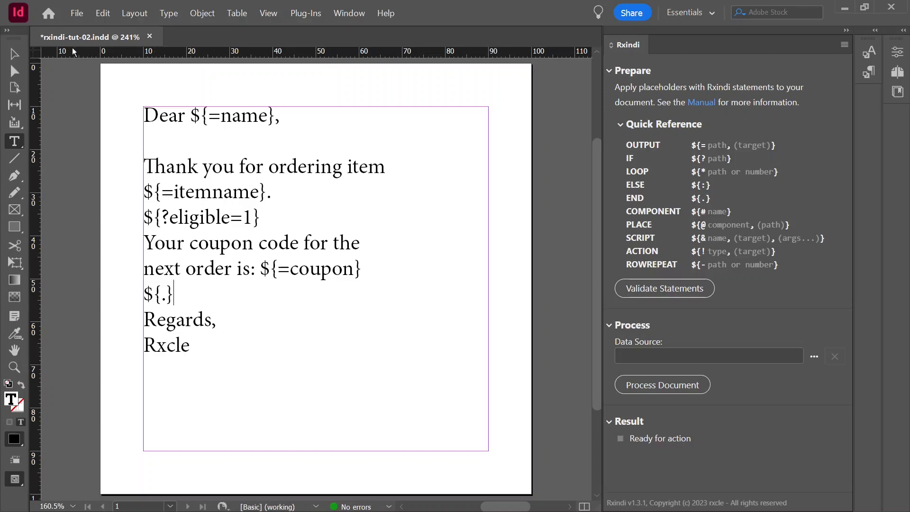
left_click(78, 13)
left_click(98, 84)
Process the document with orderdata-ineligible.xml as the data source
left_click(814, 356)
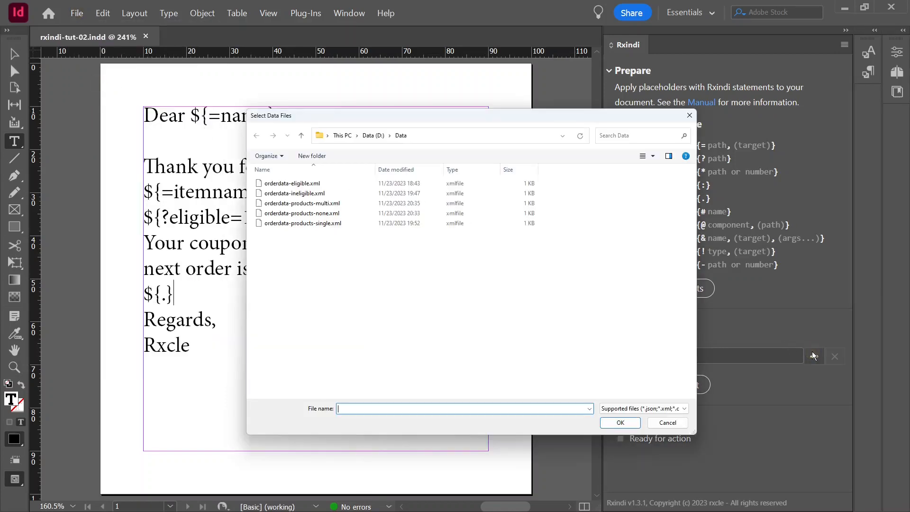
left_click(303, 193)
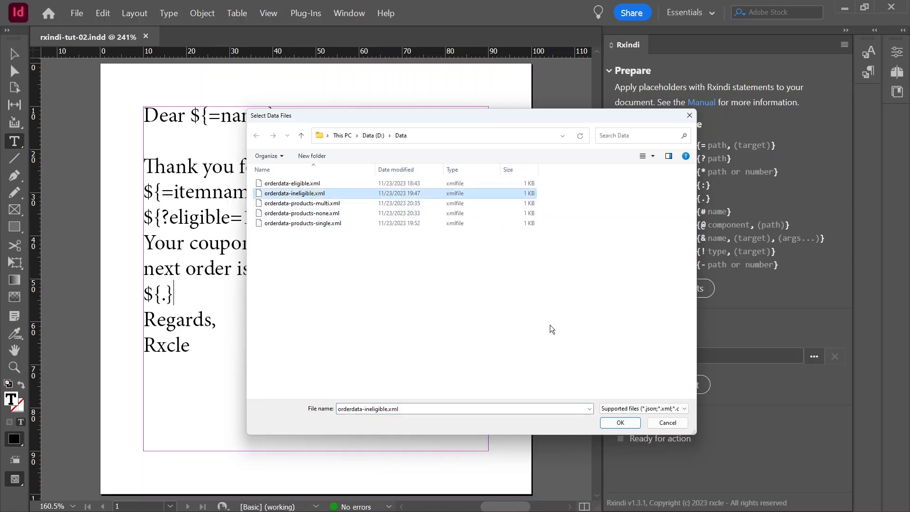
left_click(620, 423)
left_click(654, 385)
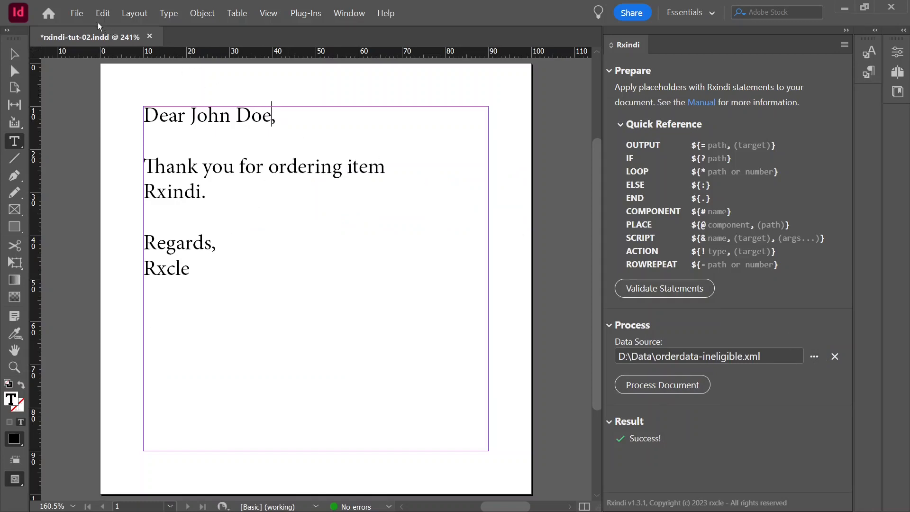
Revert the document to its last saved version
left_click(81, 14)
left_click(129, 124)
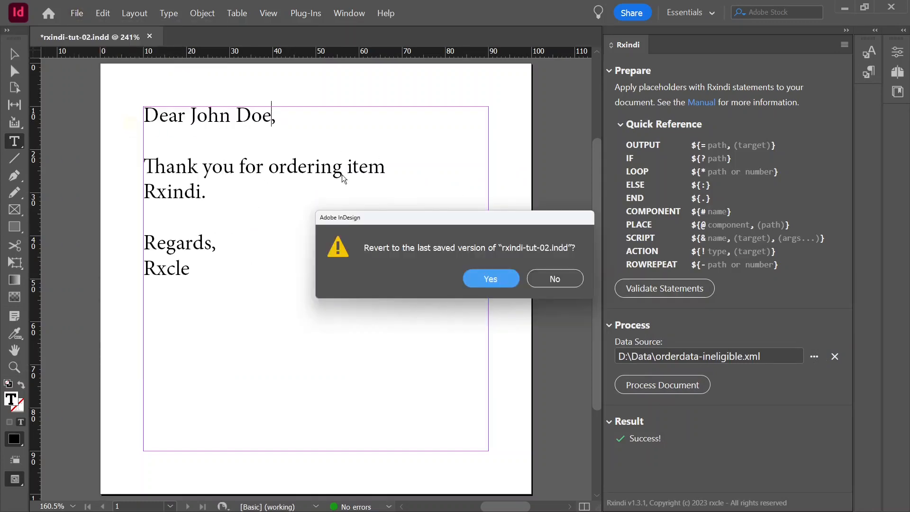
left_click(493, 281)
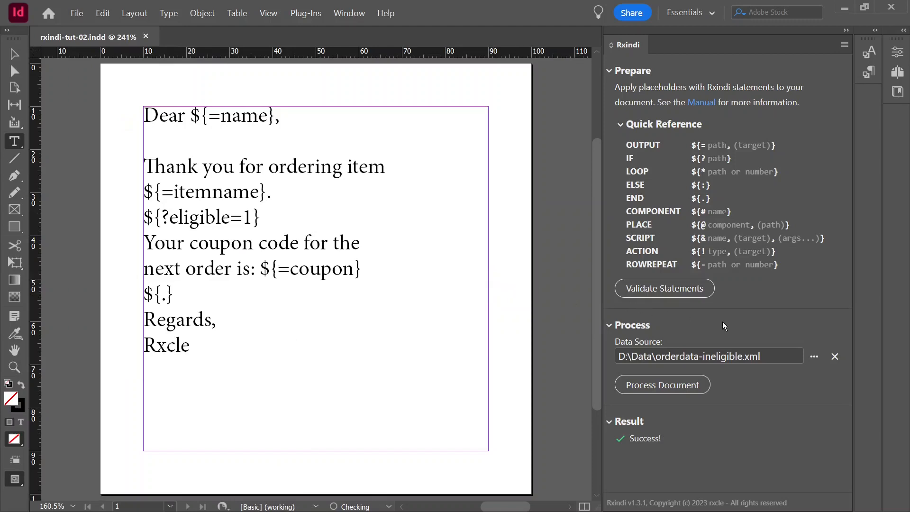
Process the document with orderdata-eligible.xml as the data source and inspect the coupon paragraph
left_click(817, 356)
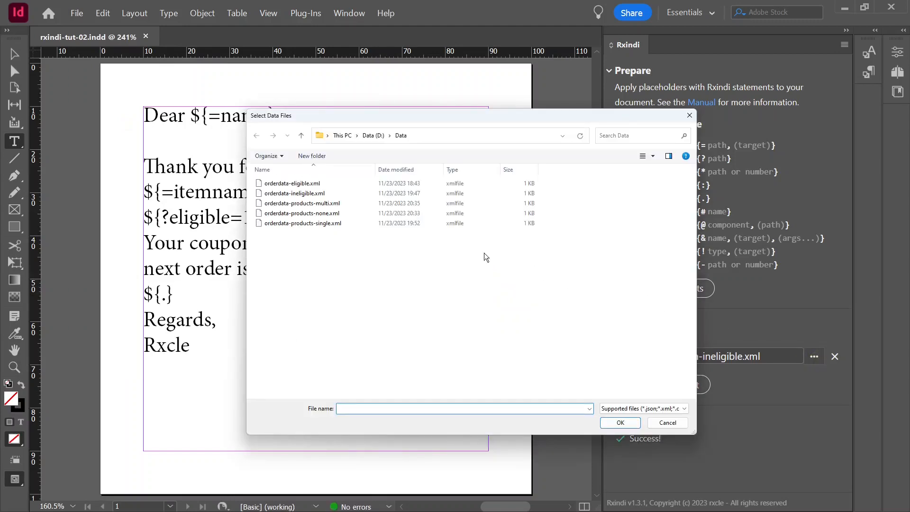
left_click(312, 184)
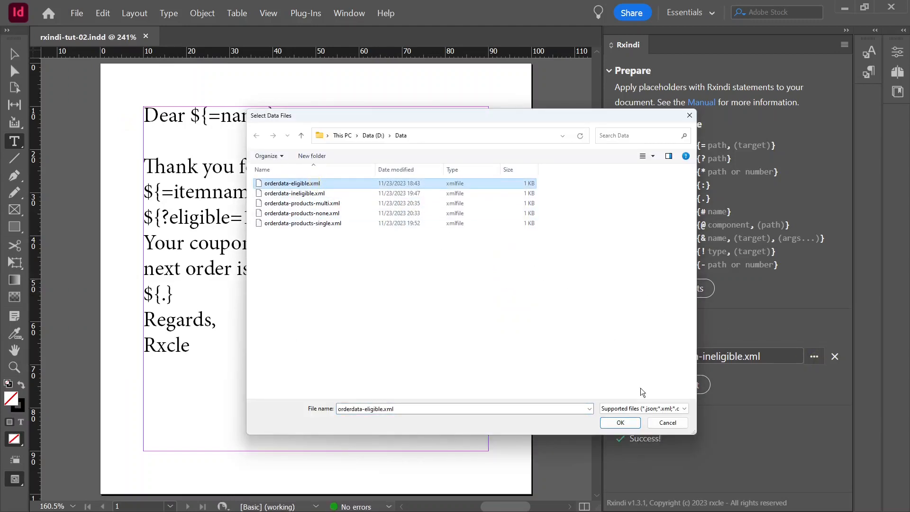
left_click(629, 424)
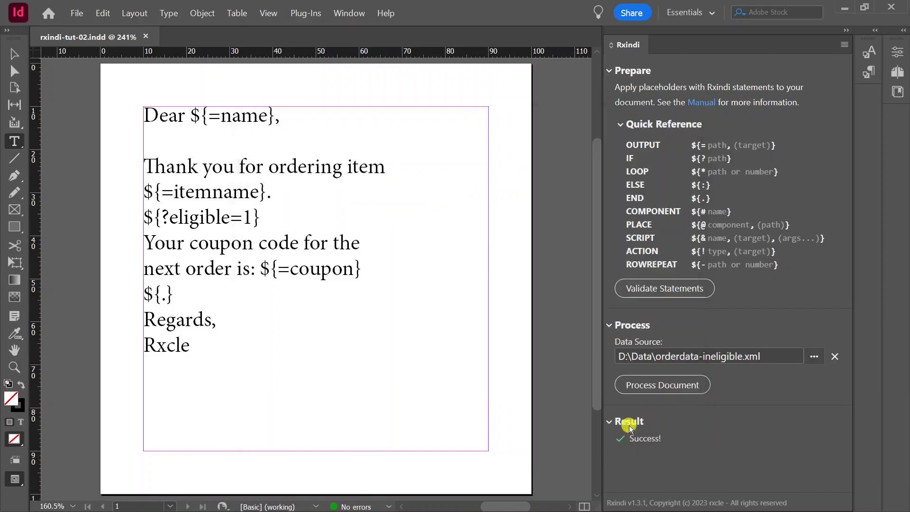
left_click(672, 389)
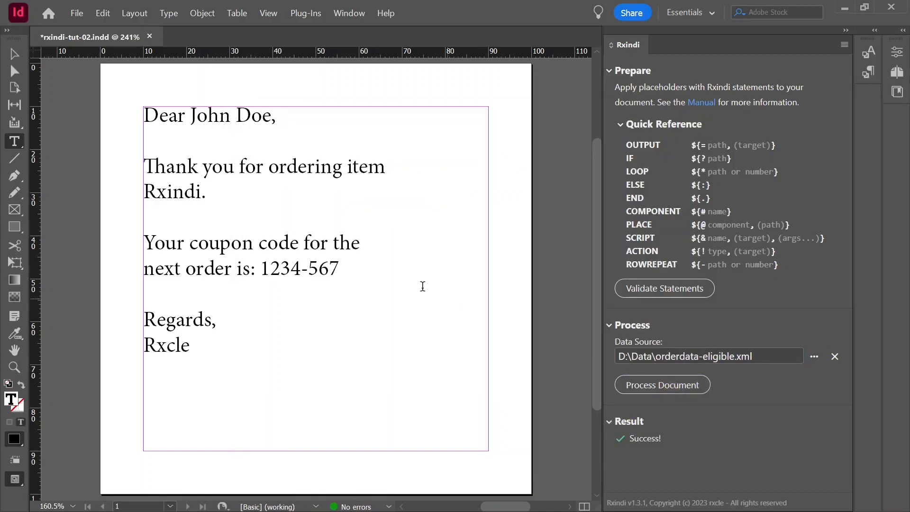
left_click_drag(361, 268, 147, 242)
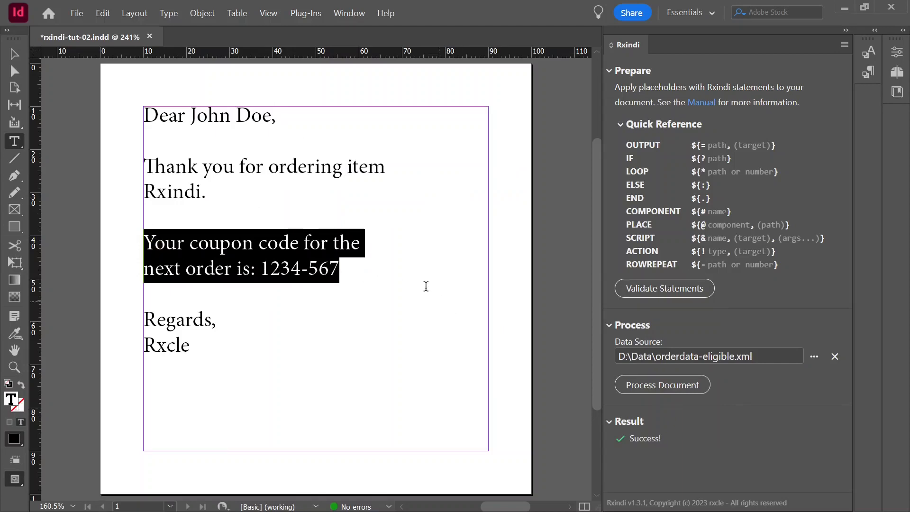
Revert the document to its last saved version
left_click(81, 15)
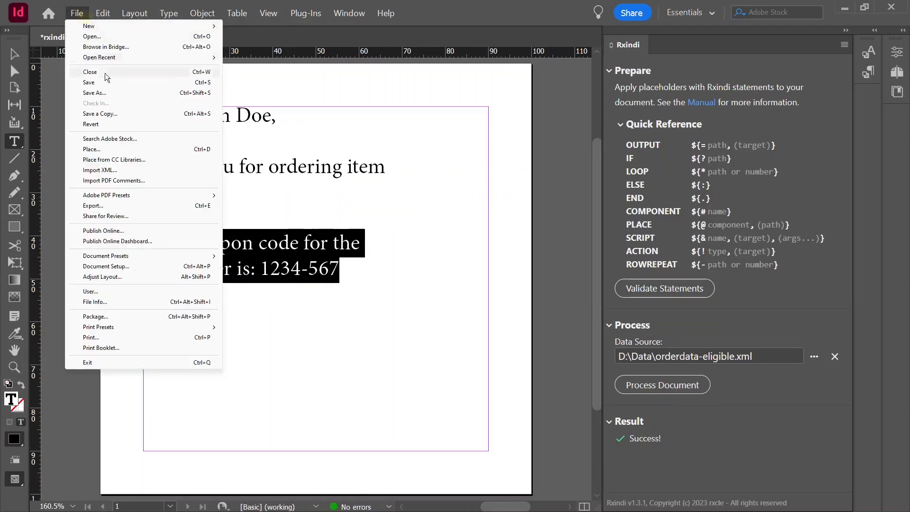
left_click(117, 125)
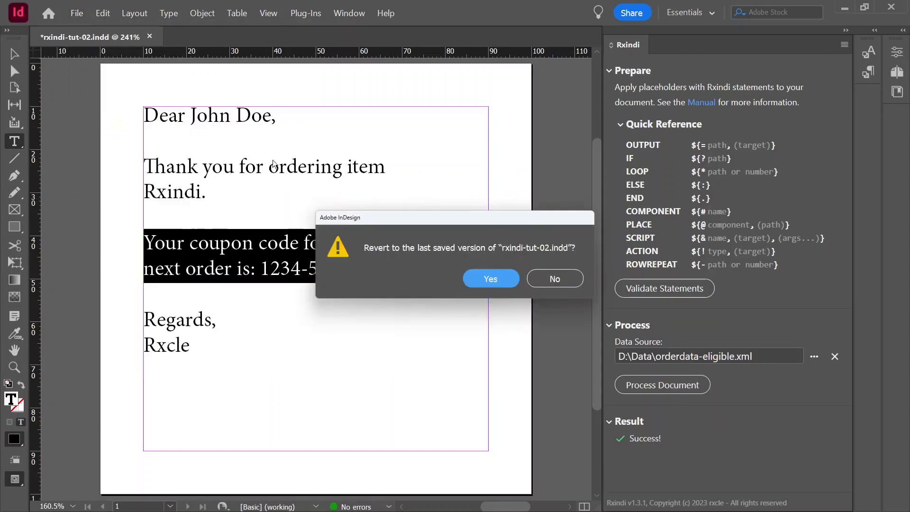
left_click(468, 275)
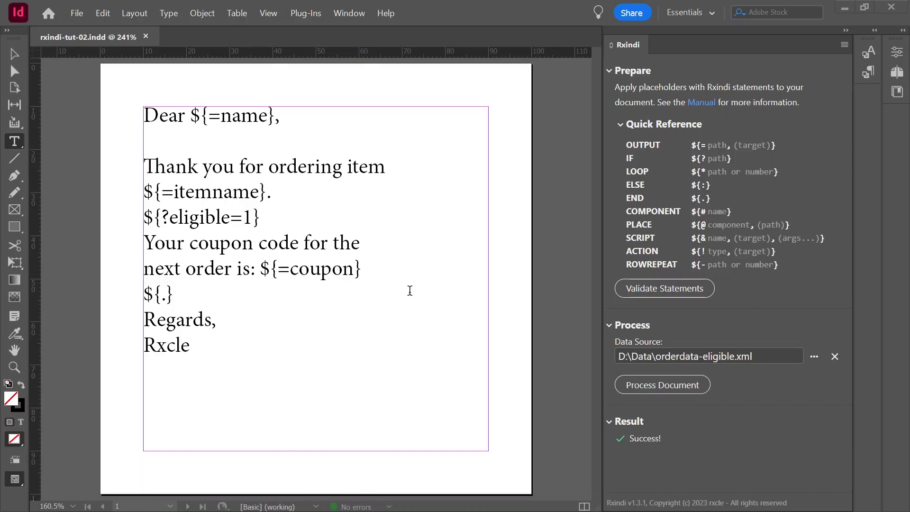
Insert the ELSE statement ${:} on a new line after the coupon placeholder
left_click_drag(264, 218, 144, 218)
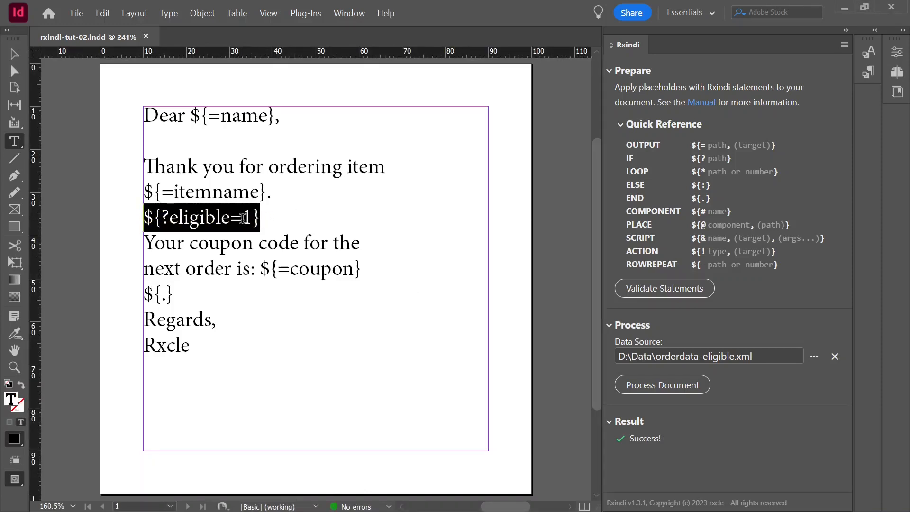
left_click_drag(230, 217, 252, 217)
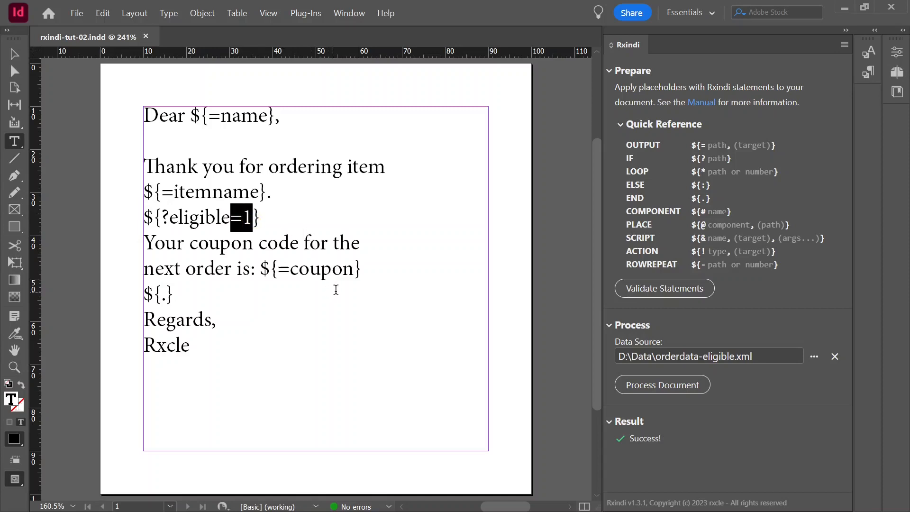
left_click(374, 273)
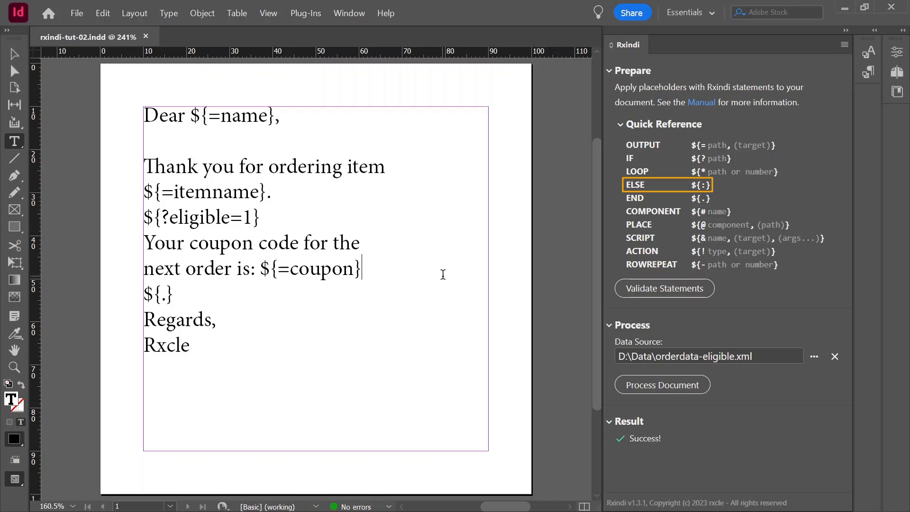
key("Return")
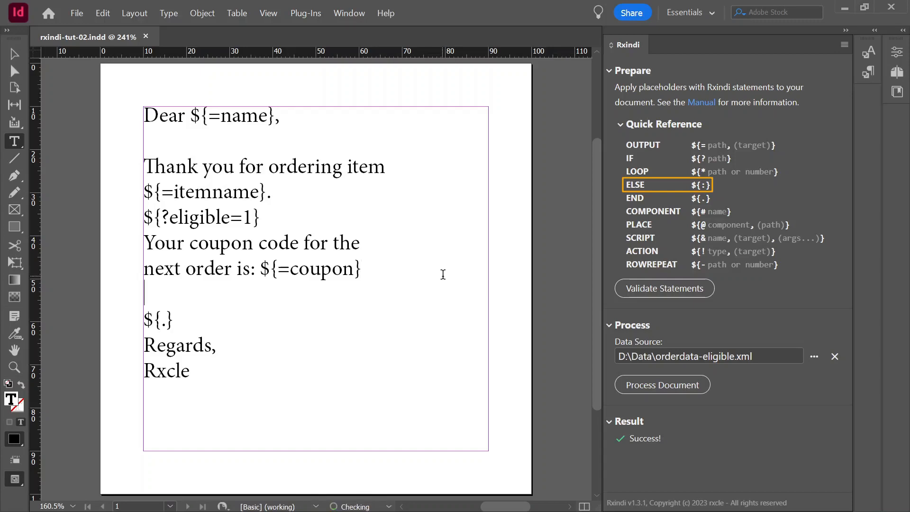
type("${:")
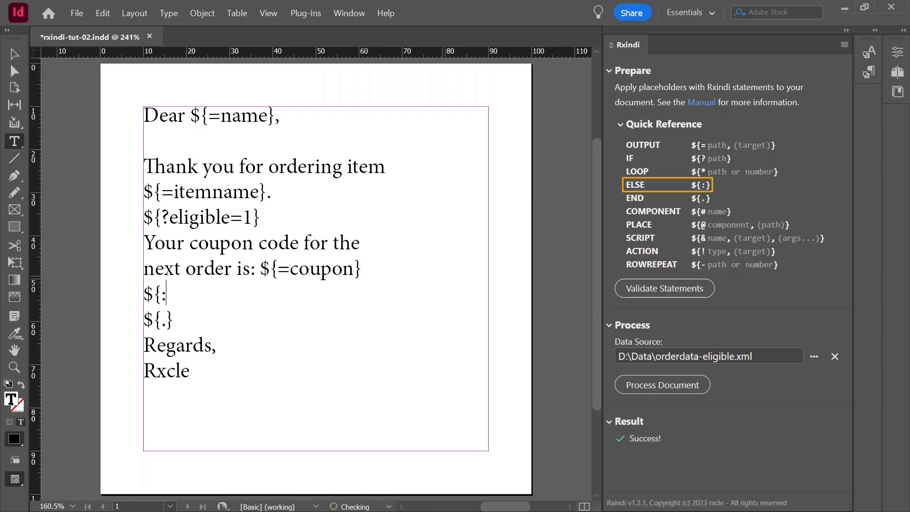
type("}")
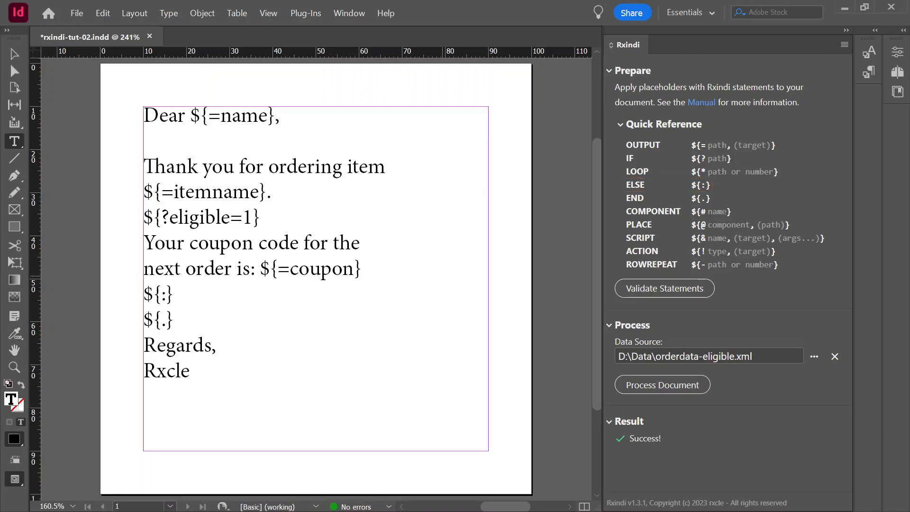
Add the line "No coupon this time, sorry" below the ELSE statement and save the document
key("Return")
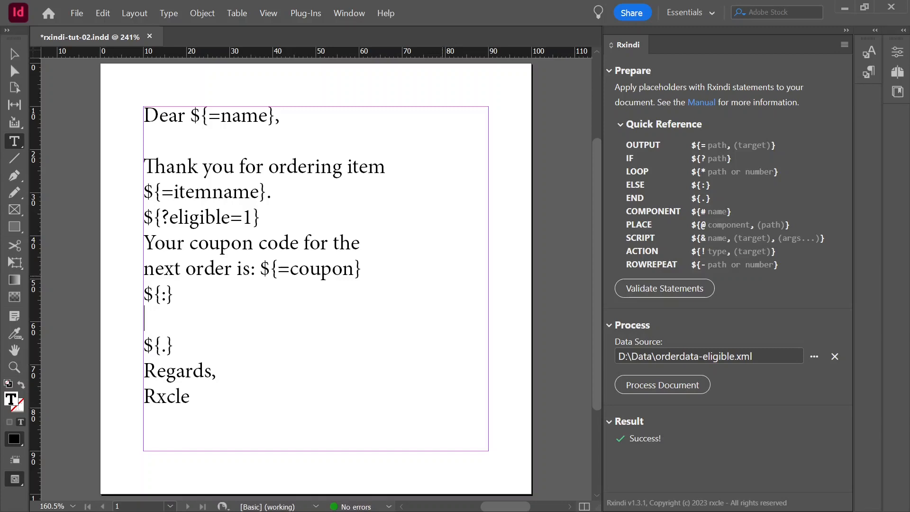
type("No coupon this time, sorry")
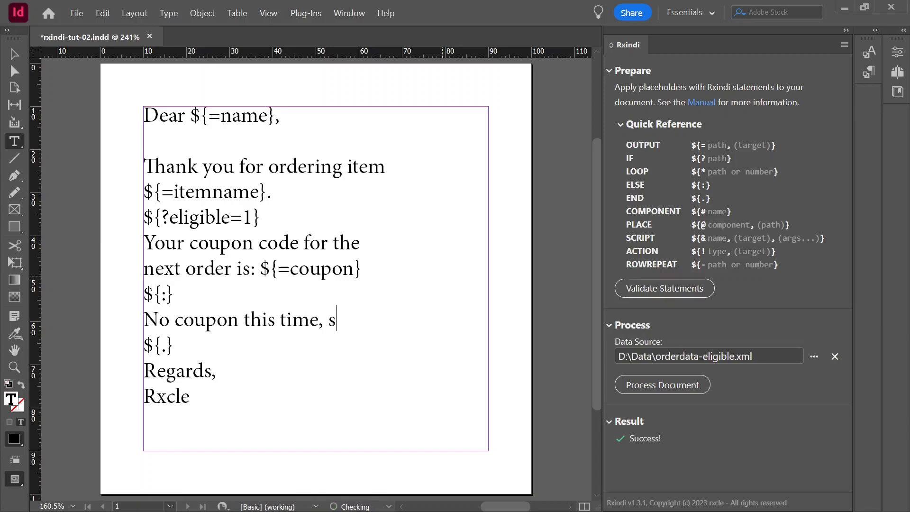
left_click(77, 14)
left_click(97, 81)
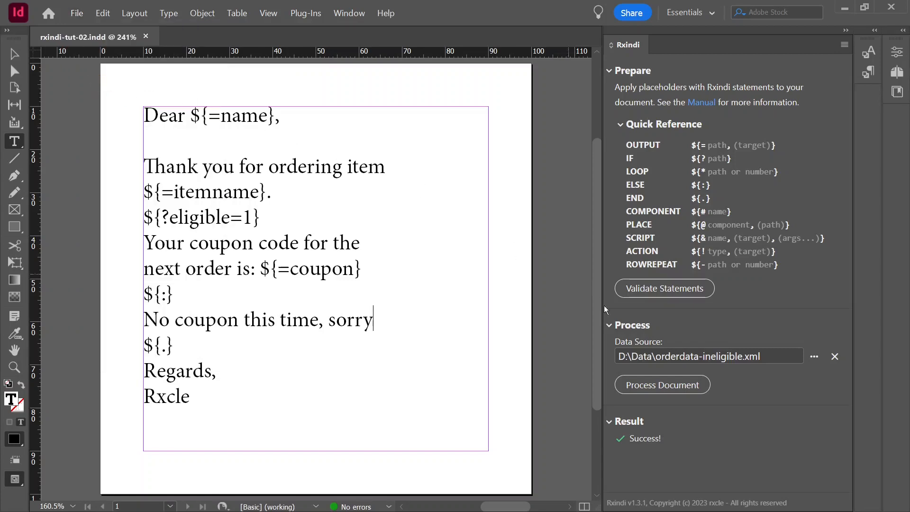
Process the document with orderdata-ineligible.xml as the data source and inspect the resulting paragraph
left_click(813, 355)
left_click(313, 193)
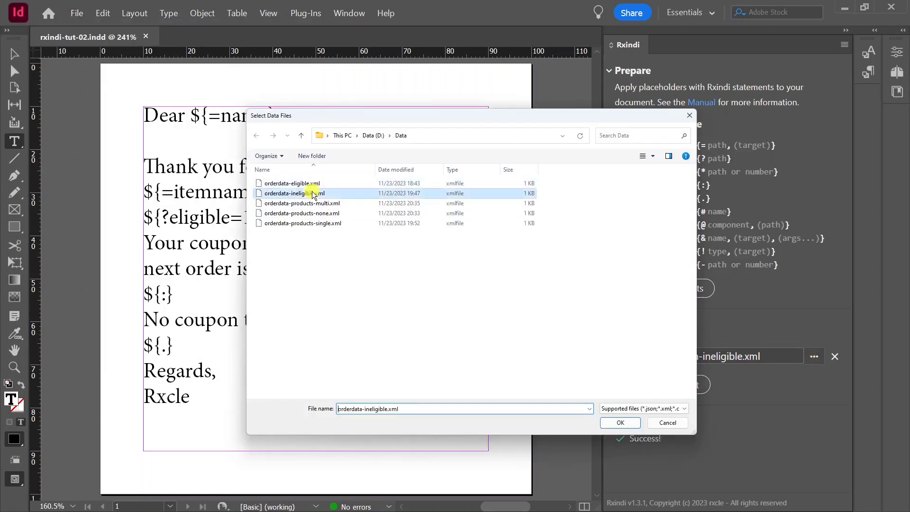
left_click(617, 426)
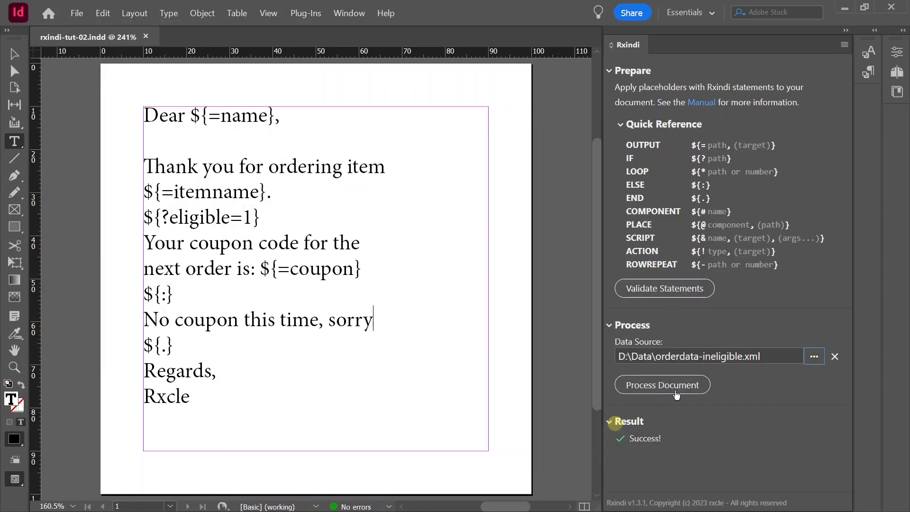
left_click(678, 384)
left_click_drag(383, 244, 144, 243)
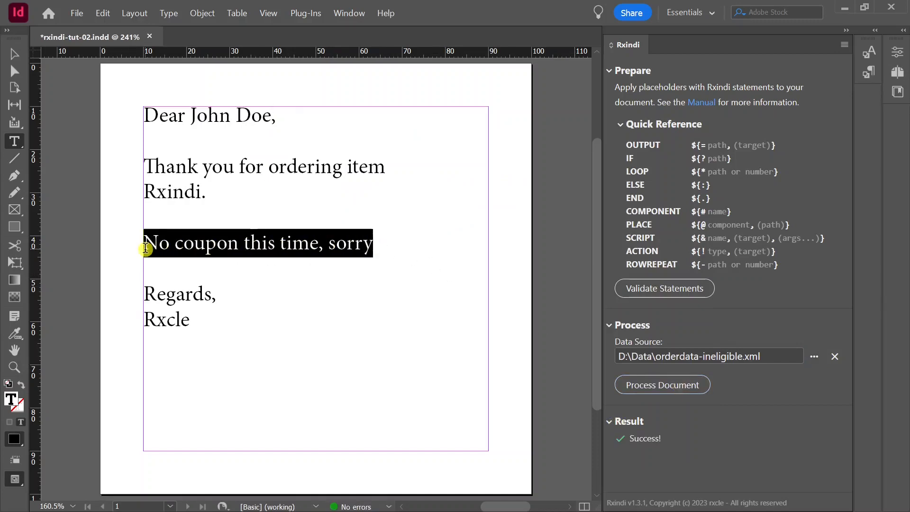
Revert the document to its last saved version
left_click(330, 302)
left_click(76, 13)
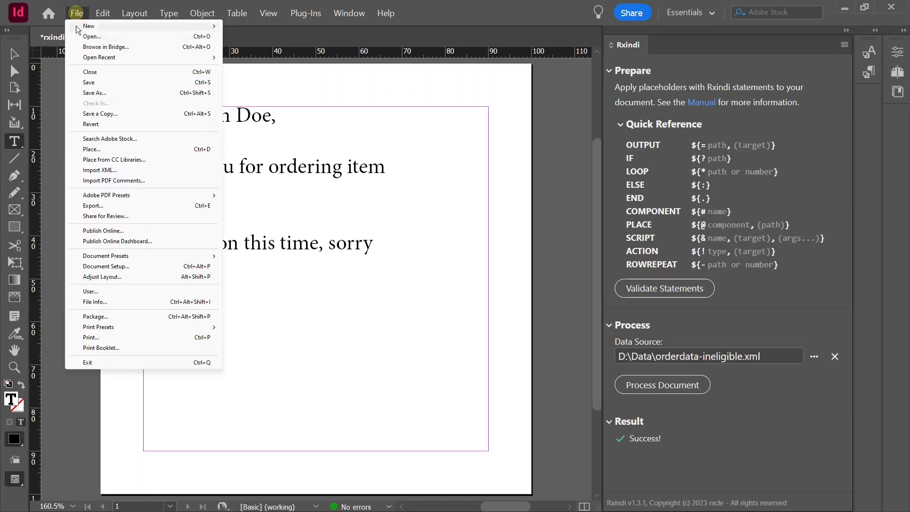
left_click(108, 126)
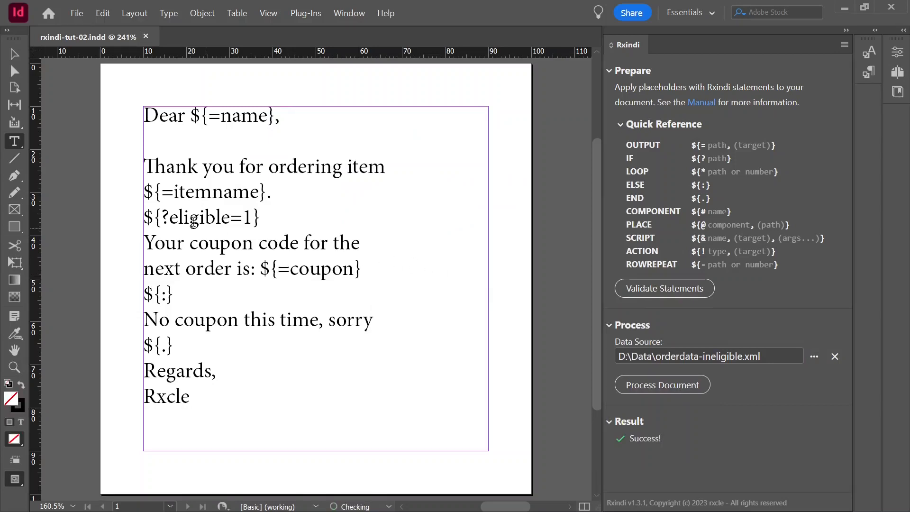
Highlight the IF statement and the END statement around the coupon paragraph to examine them
left_click_drag(147, 217, 268, 217)
left_click(183, 345)
left_click_drag(183, 345, 145, 345)
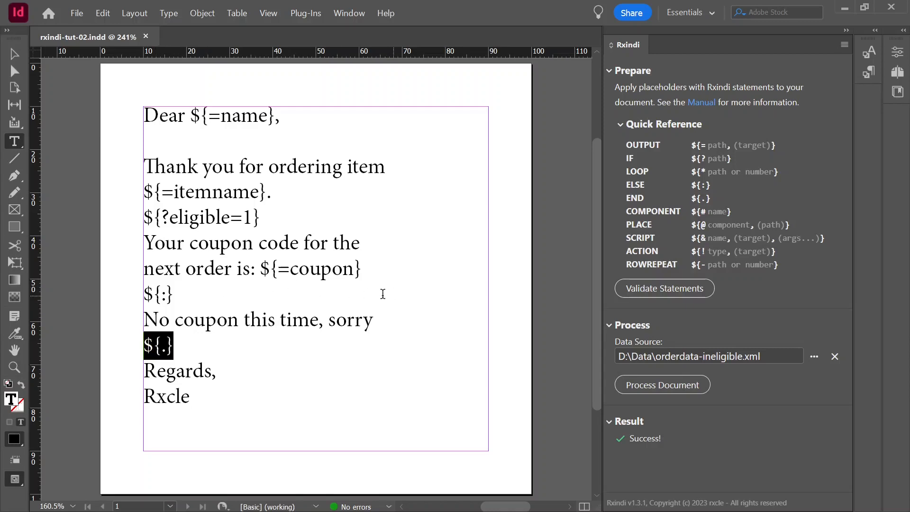
left_click(380, 262)
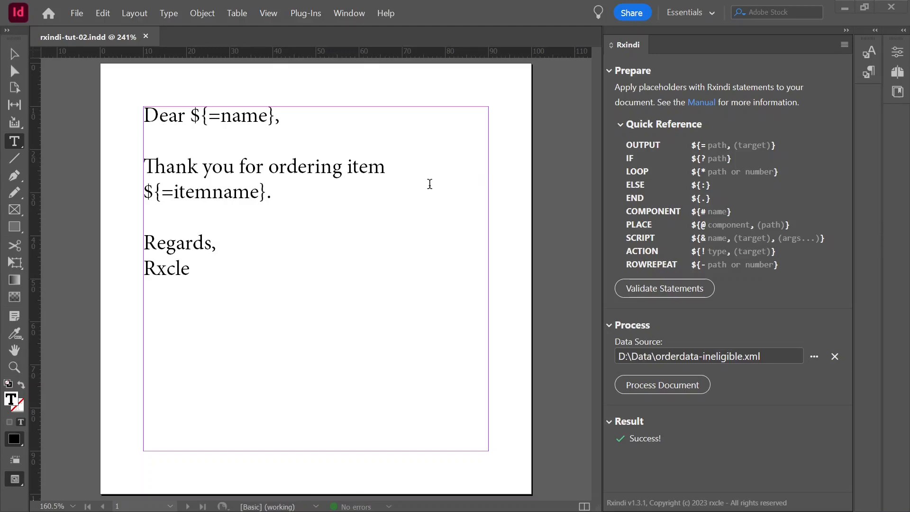
Insert the LOOP statement ${*products} directly before the item name placeholder
left_click(348, 165)
left_click_drag(349, 164, 374, 179)
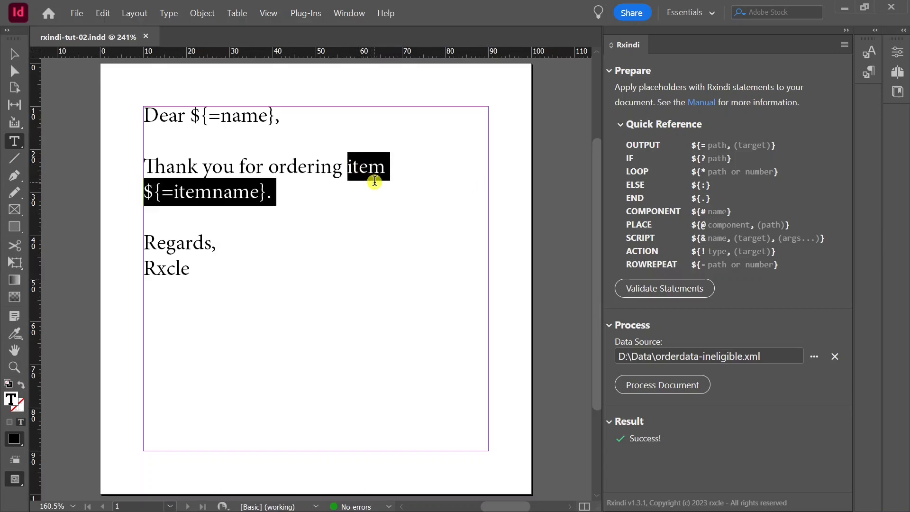
left_click(289, 191)
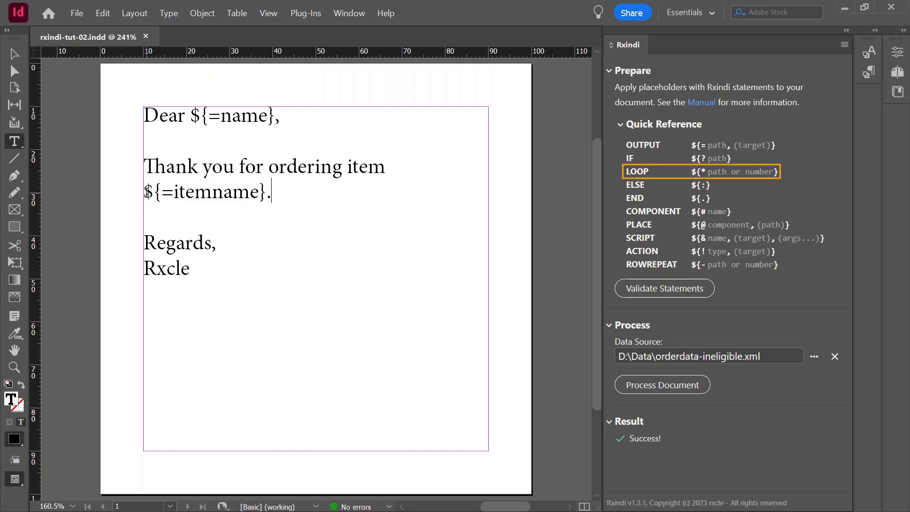
left_click(147, 192)
type("$")
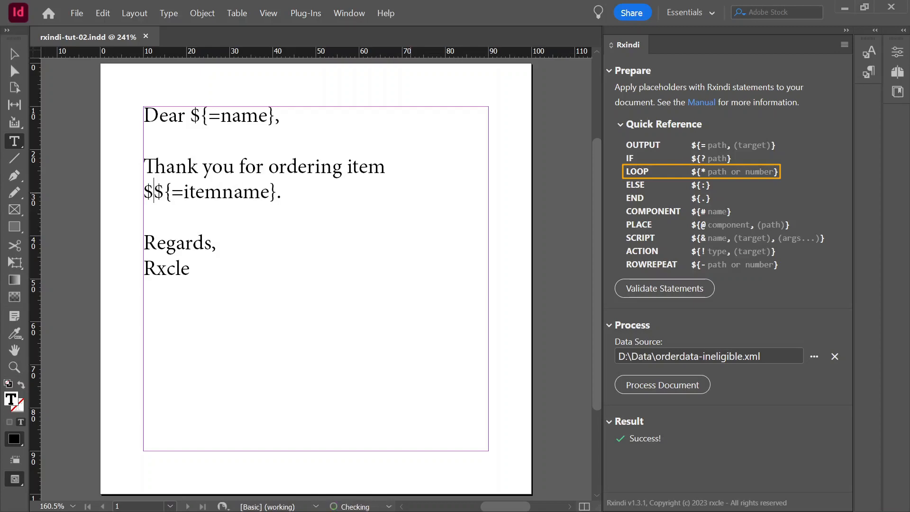
type("{")
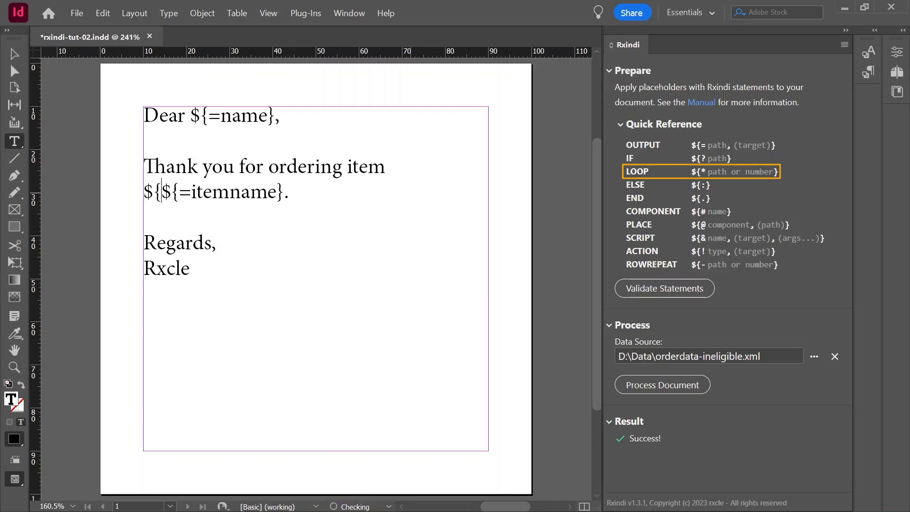
type("*.}")
key("Left")
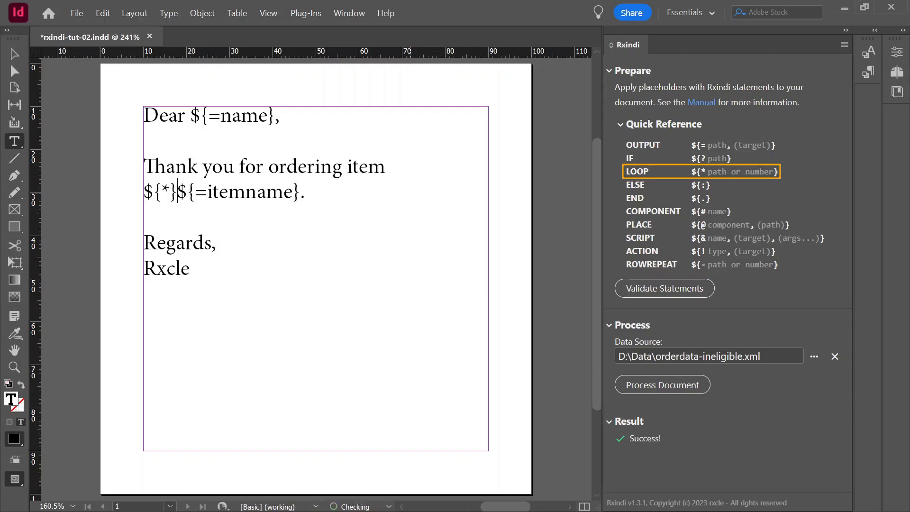
type("...")
key("shift+Left")
key("shift+Left")
key("shift+Left")
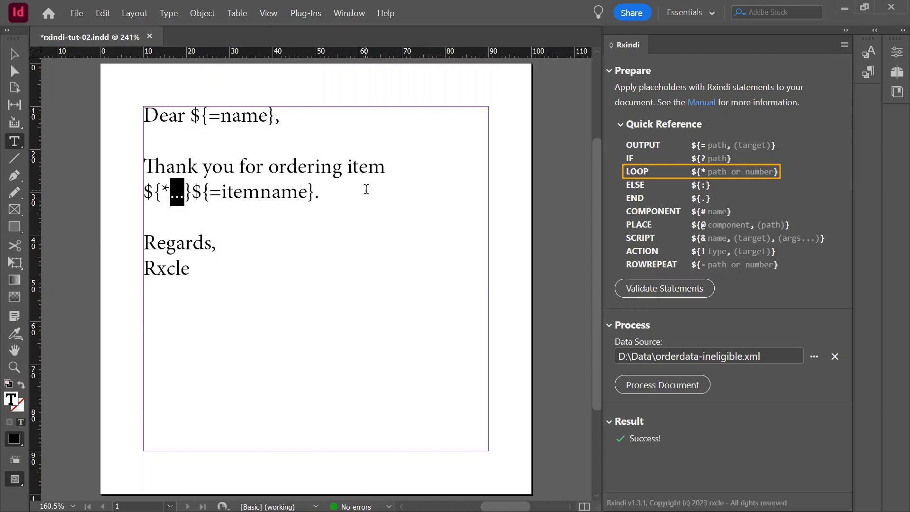
left_click(173, 194)
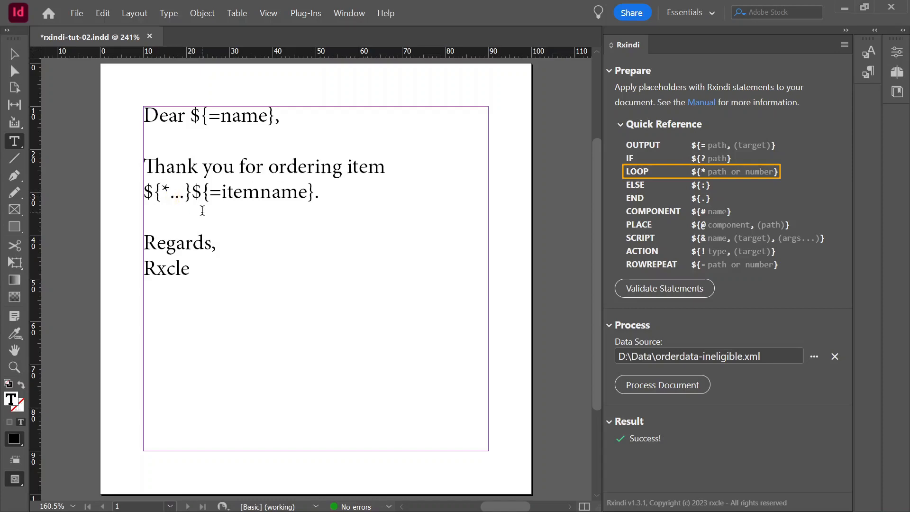
type("products")
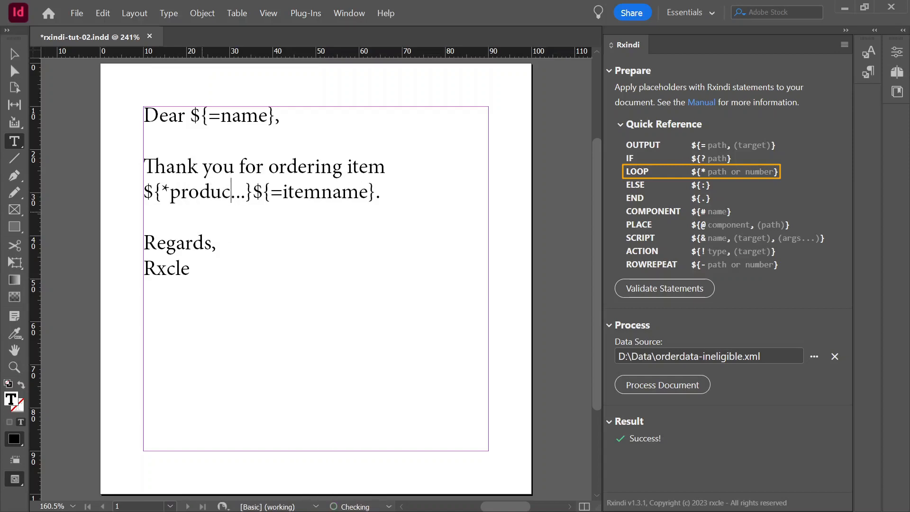
key("Delete")
key("Delete")
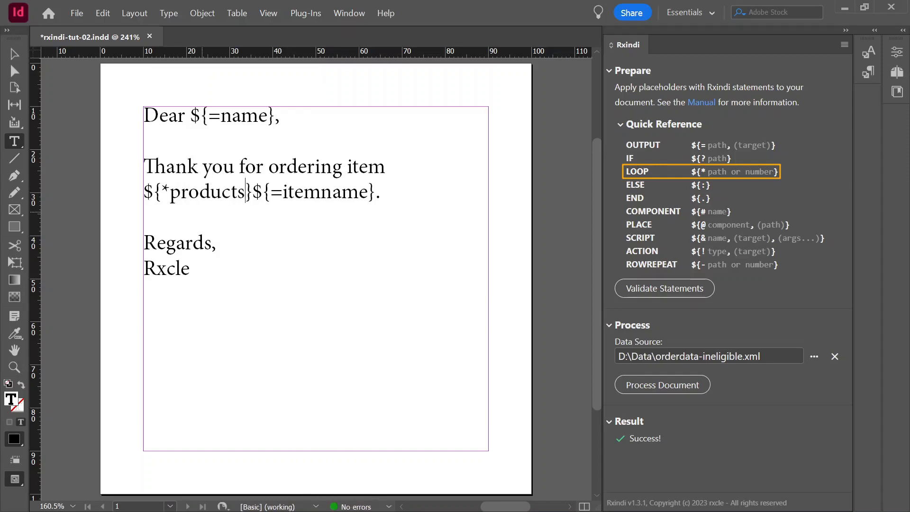
key("ctrl+z")
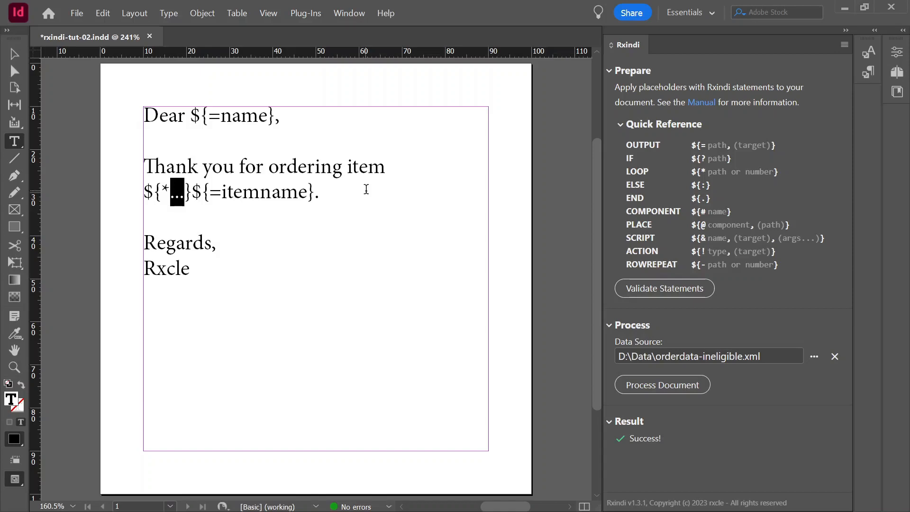
key("ctrl+shift+z")
Replace the period after the item name placeholder with a space and the END statement ${.}
left_click(255, 192)
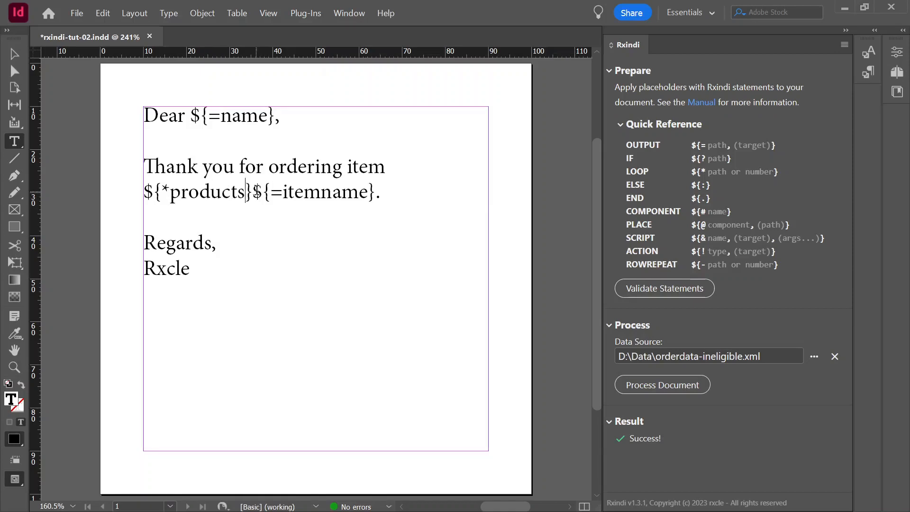
left_click_drag(254, 192, 301, 266)
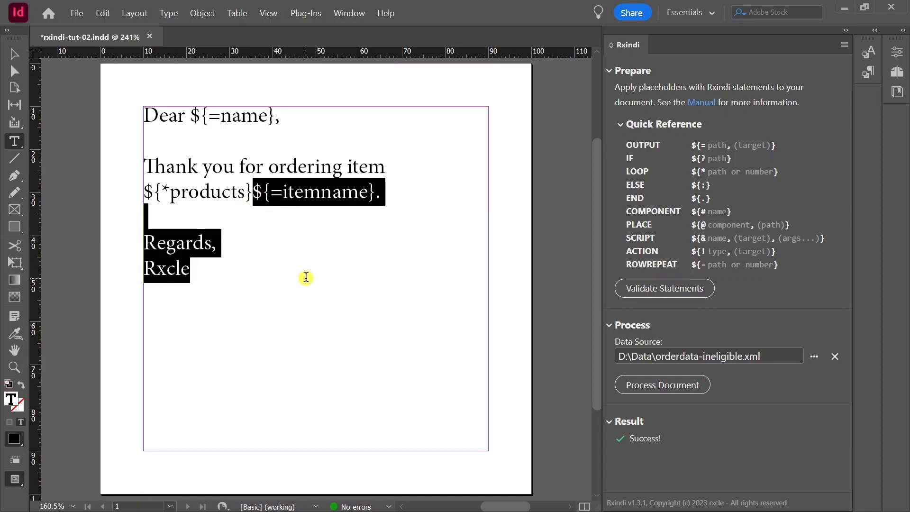
left_click(255, 191)
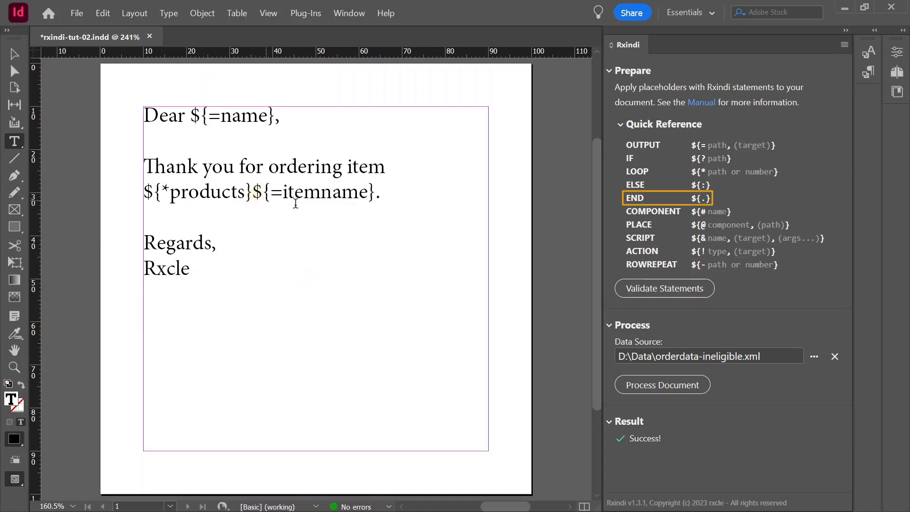
left_click(378, 195)
key("BackSpace")
type("${.}")
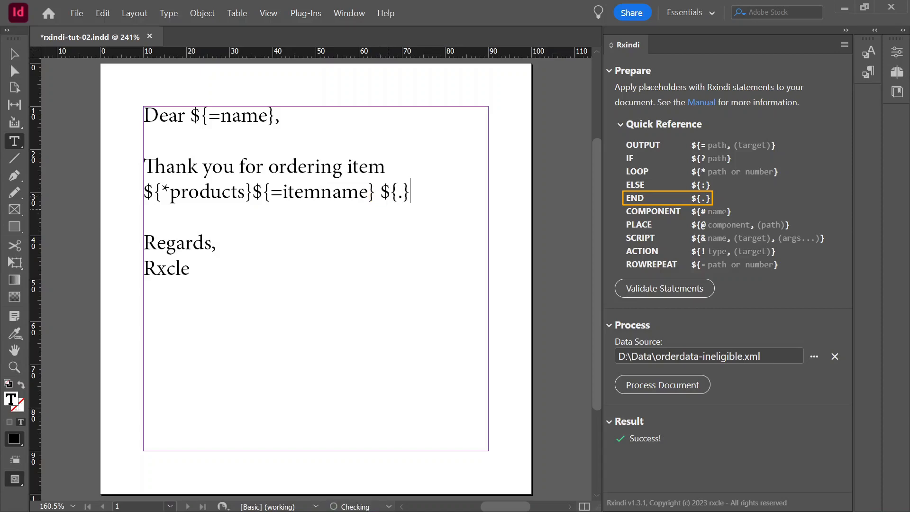
Change "item" to "items" in the thank-you sentence and save the document
left_click(389, 169)
type("s")
left_click(77, 13)
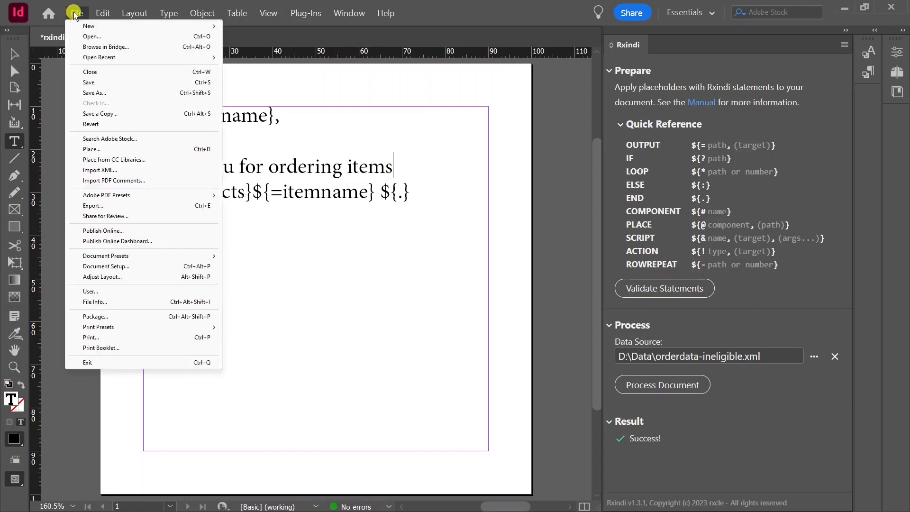
left_click(99, 83)
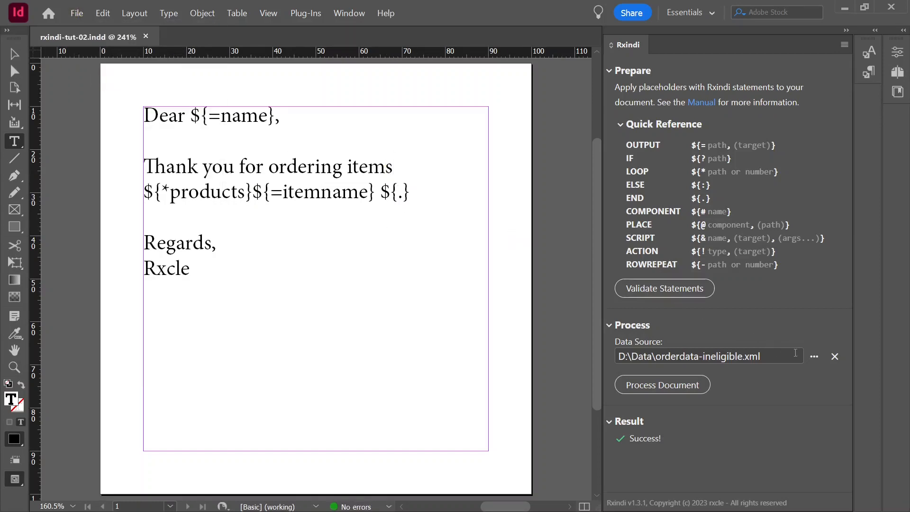
Process the document with orderdata-products-multi.xml as the data source and inspect the resulting product line
left_click(813, 356)
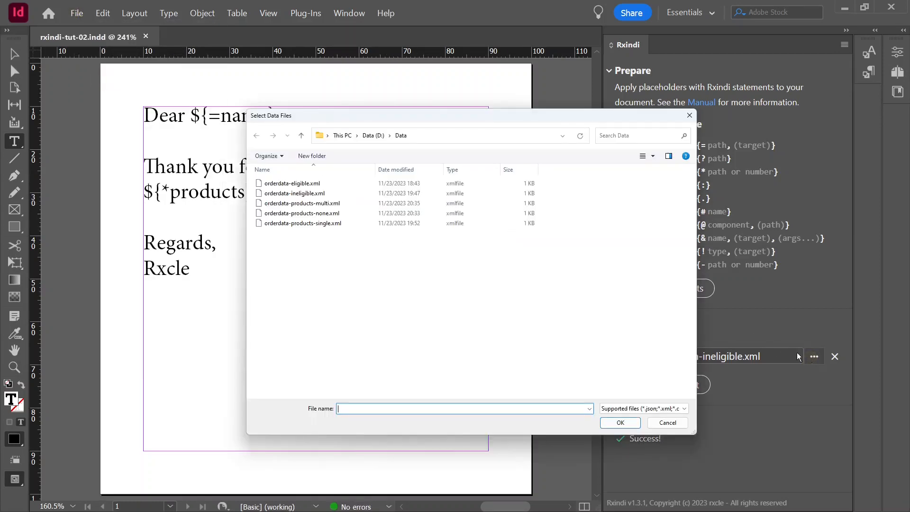
left_click(336, 204)
left_click(620, 422)
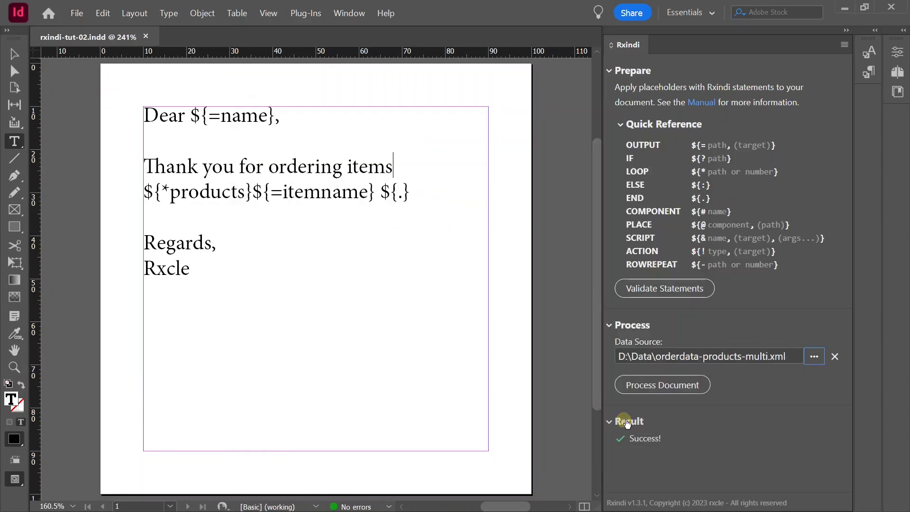
left_click(685, 386)
left_click_drag(356, 195, 148, 189)
left_click(268, 201)
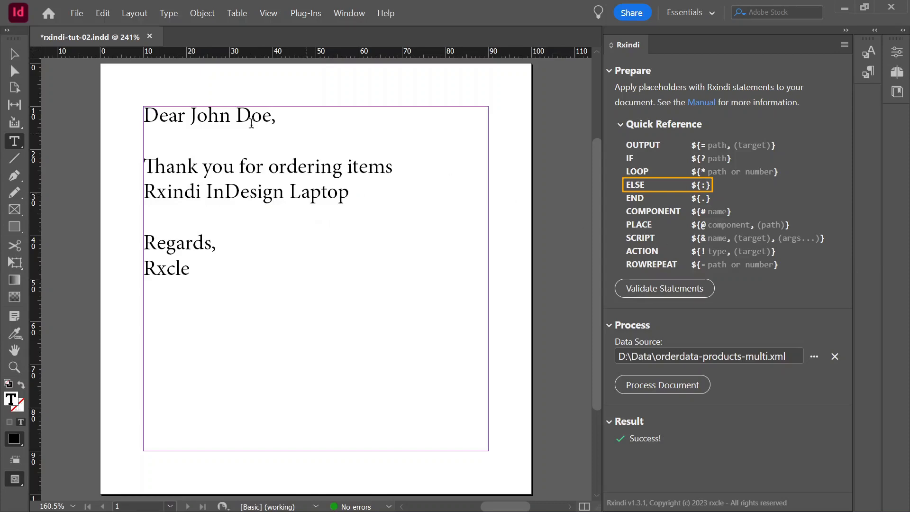
Revert the document to its last saved version
left_click(77, 13)
left_click(151, 124)
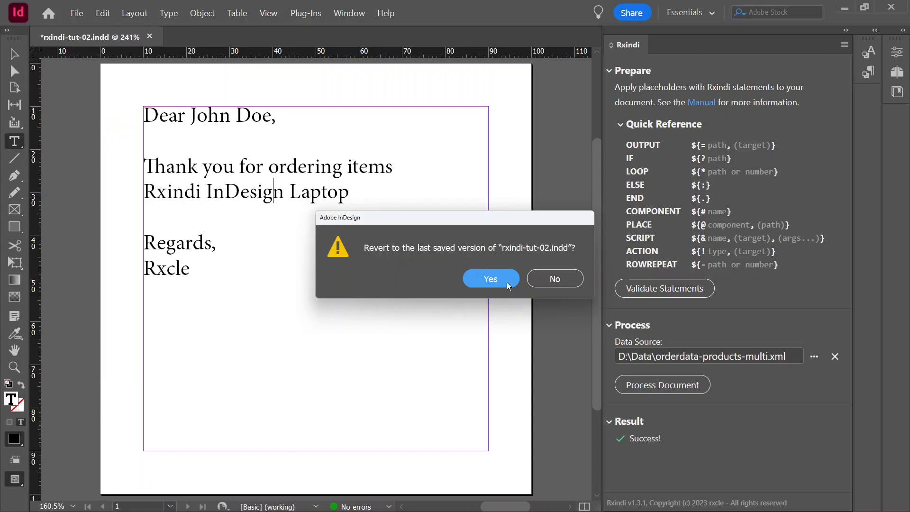
left_click(490, 279)
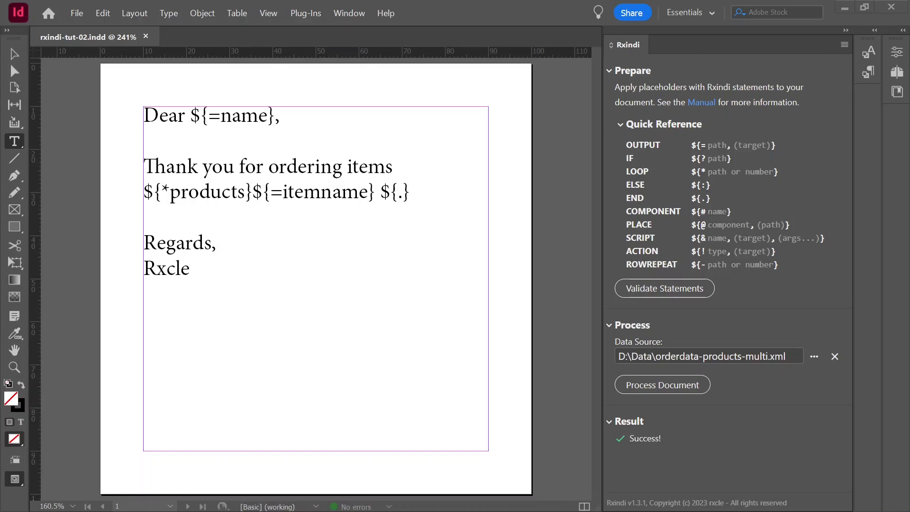
Replace the letter's text with a pasted template using count(//product) conditions, an indexed products loop and an ELSE message
left_click(292, 239)
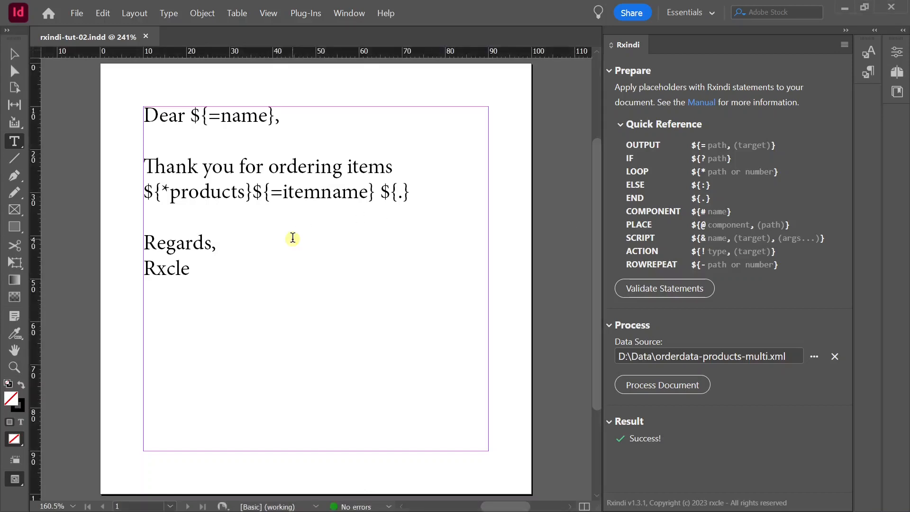
key("ctrl+a")
type("Dear John Doe,  Thank you for ordering items Rxindi InDesign Laptop  Regards, Rxcle")
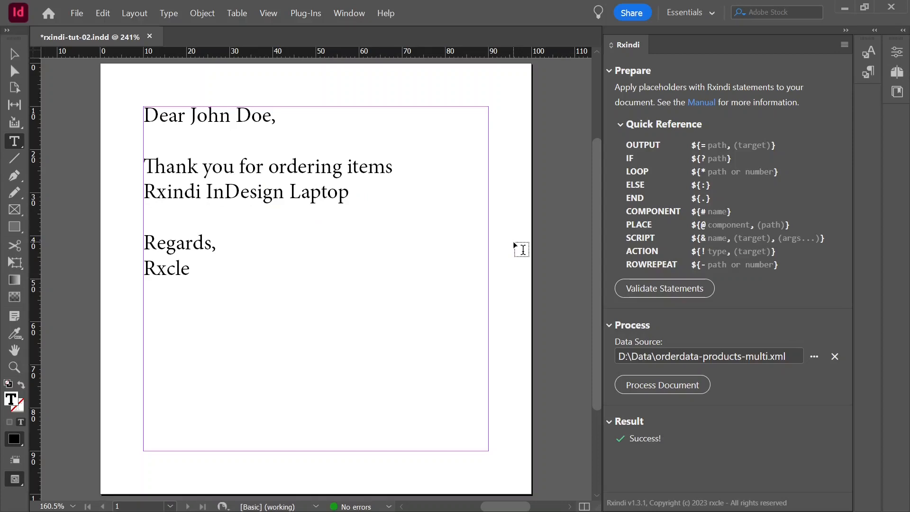
right_click(225, 152)
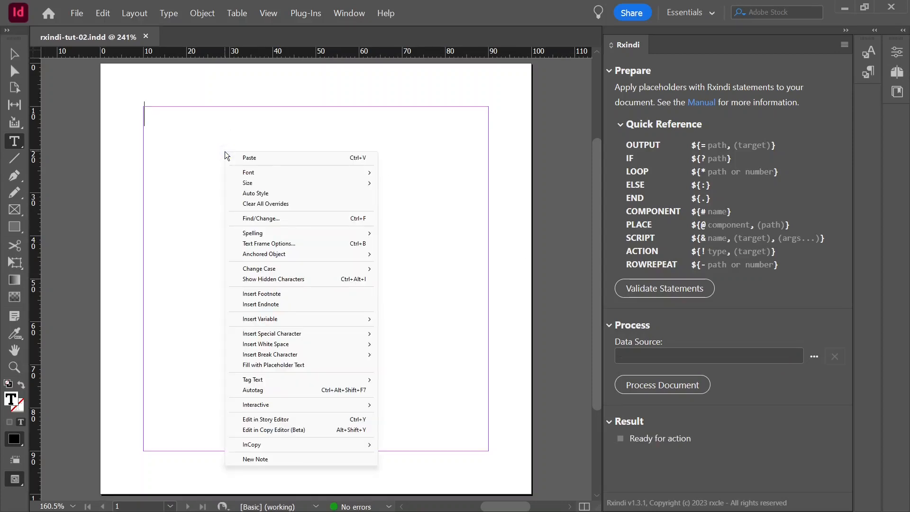
left_click(253, 158)
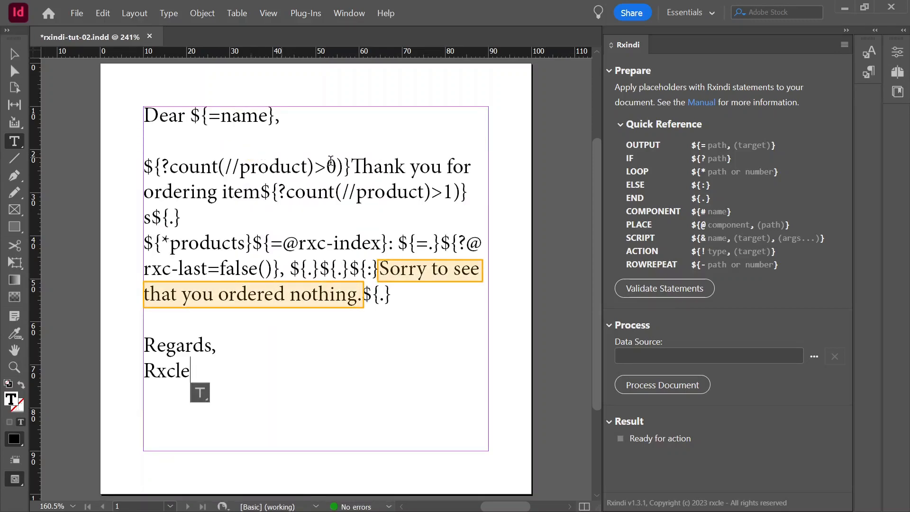
mouse_move(352, 166)
left_mouse_down()
mouse_move(284, 204)
mouse_move(305, 251)
mouse_move(377, 294)
mouse_move(405, 294)
left_mouse_up()
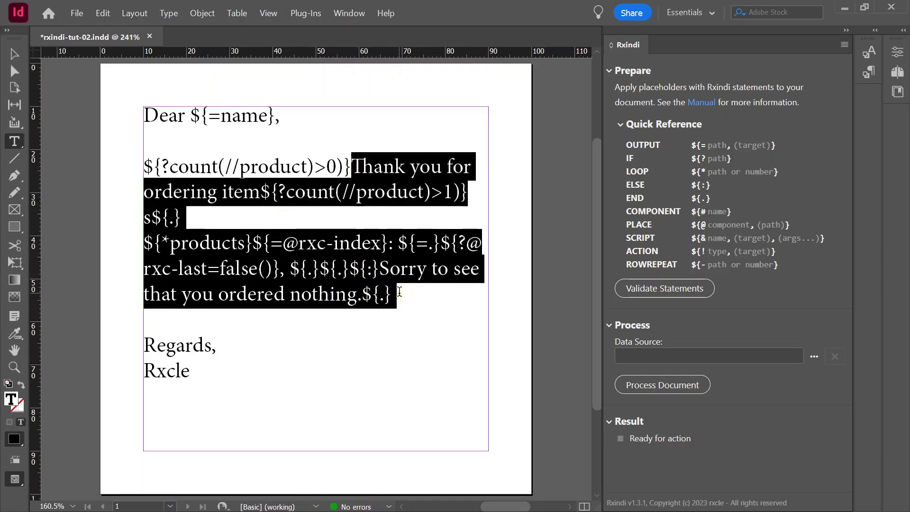
left_click(380, 333)
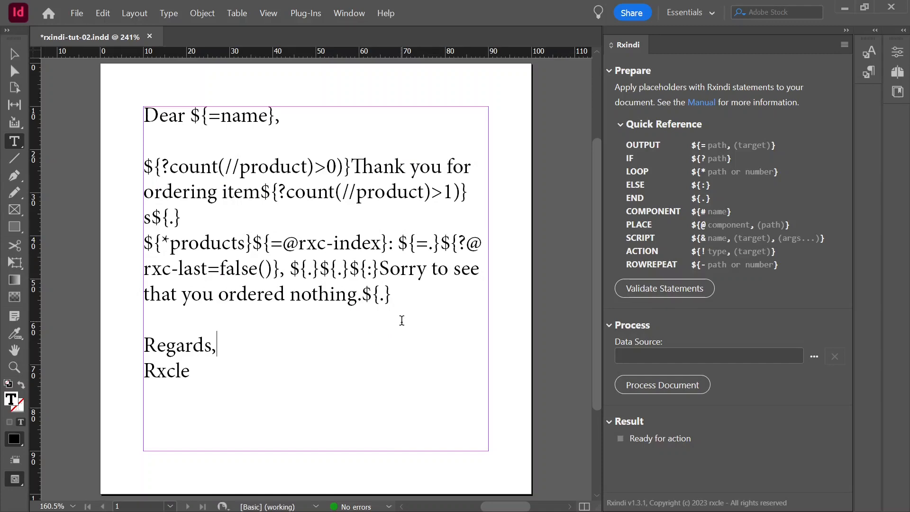
Process the document with orderdata-products-none.xml as the data source and inspect the resulting text
left_click(814, 356)
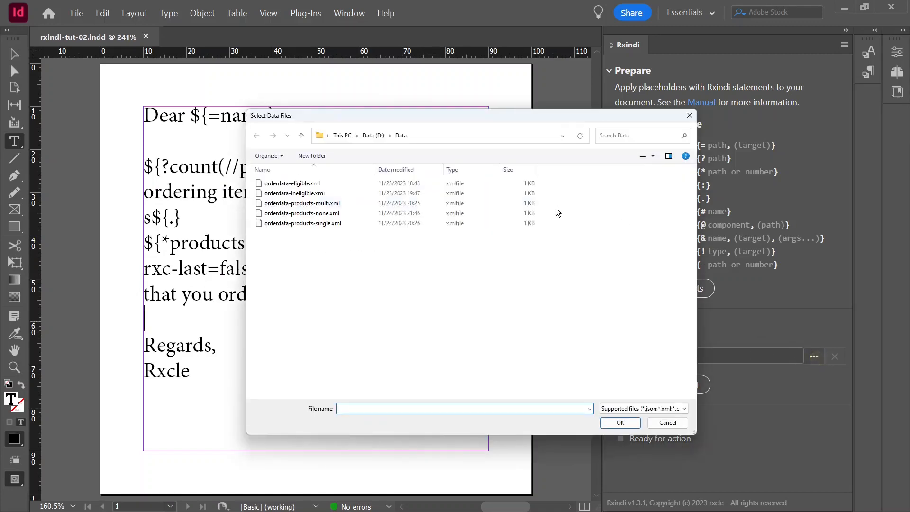
left_click(322, 213)
left_click(621, 422)
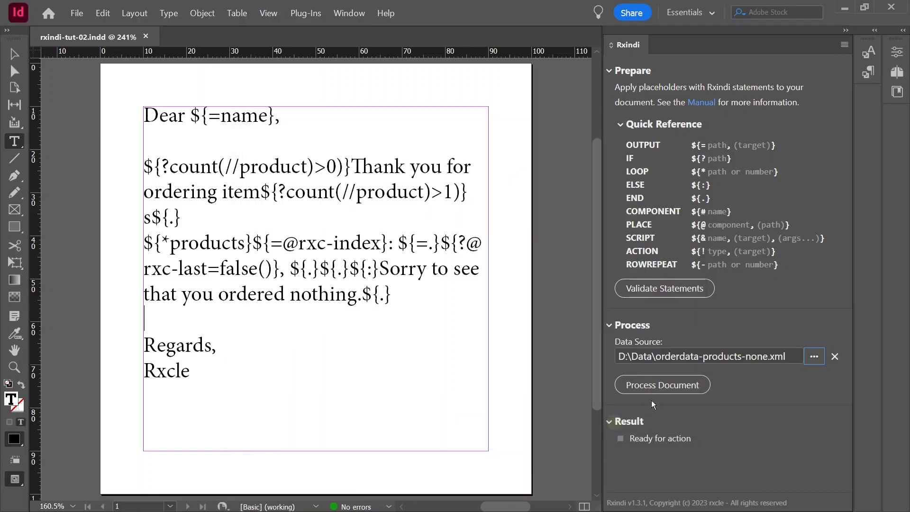
left_click(683, 384)
left_click_drag(462, 167, 150, 171)
left_click(396, 234)
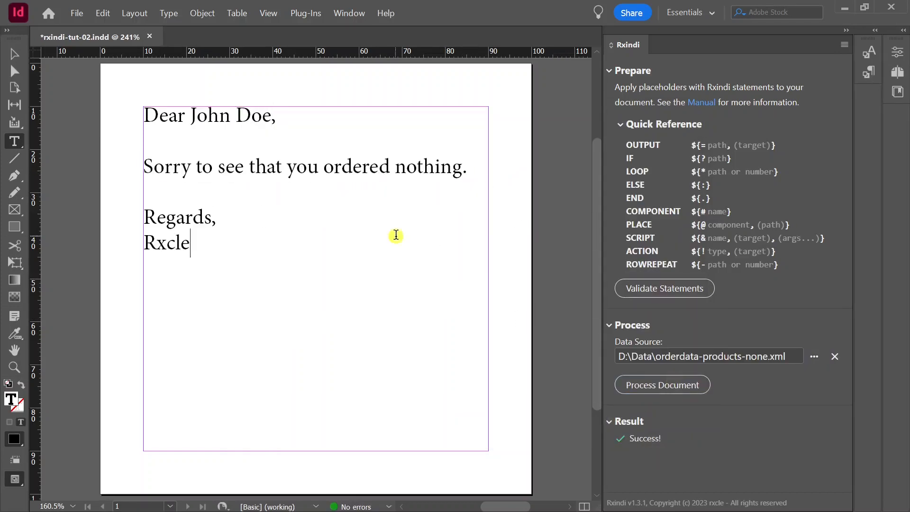
Revert the document to its last saved version
left_click(75, 13)
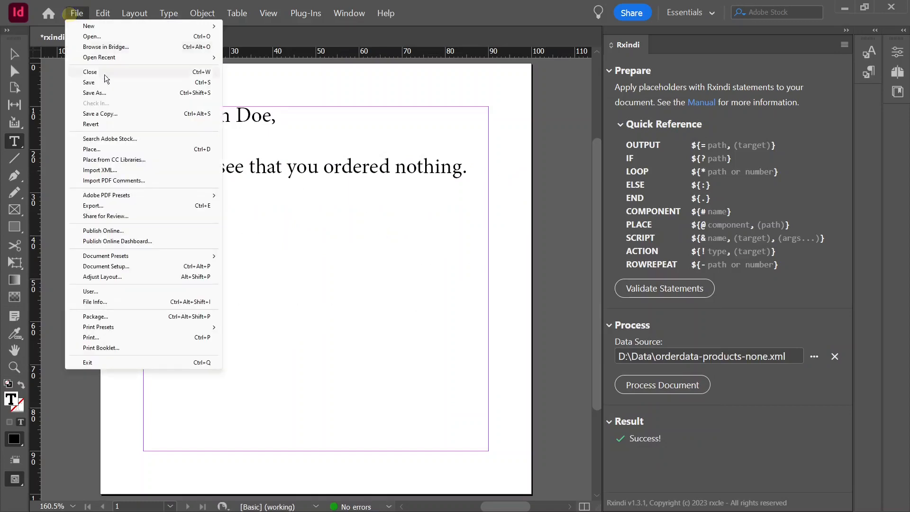
left_click(112, 125)
left_click(480, 277)
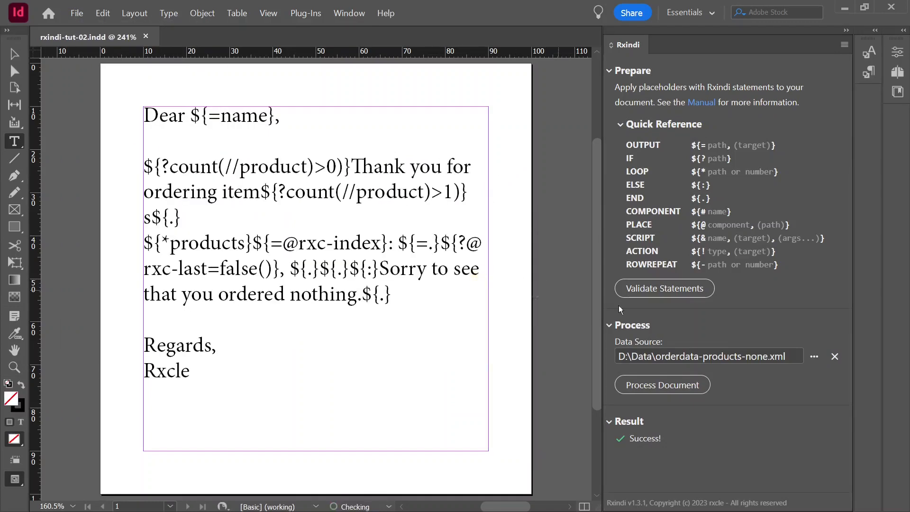
Process the document with orderdata-products-single.xml as the data source and highlight the resulting order text
left_click(815, 357)
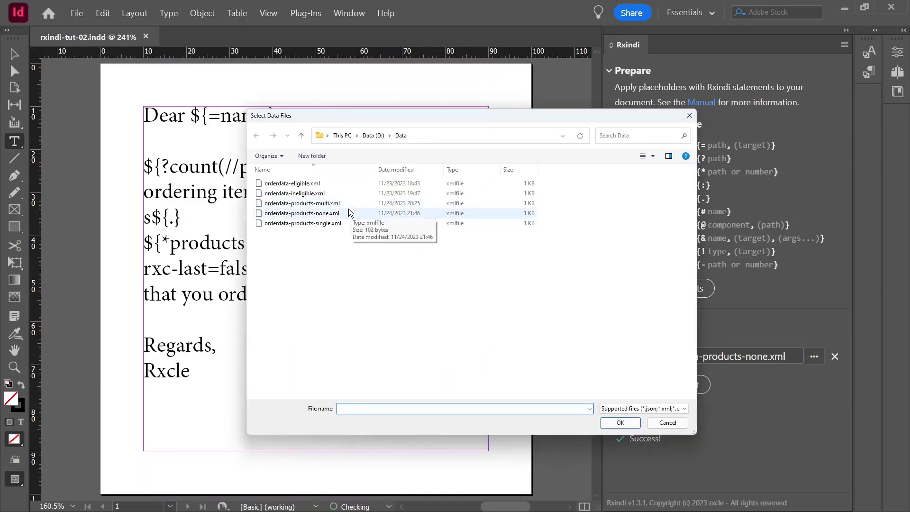
left_click(334, 222)
left_click(620, 422)
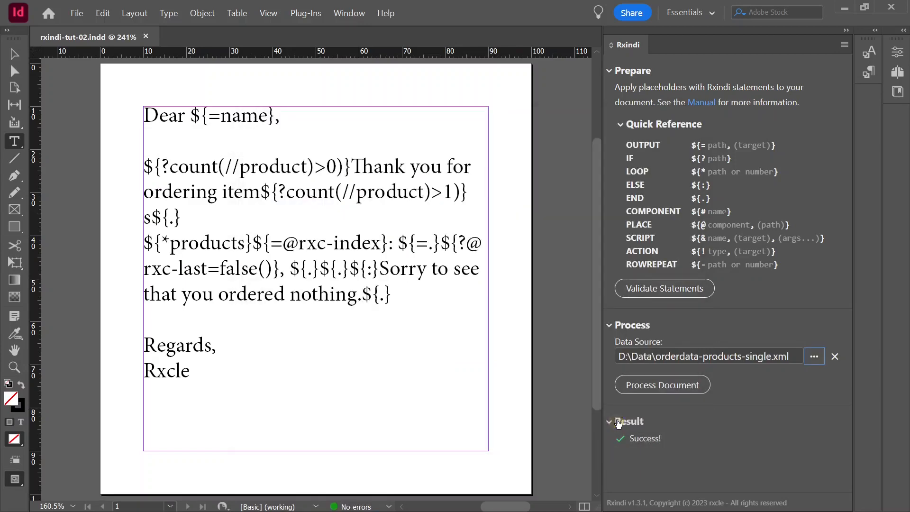
left_click(657, 385)
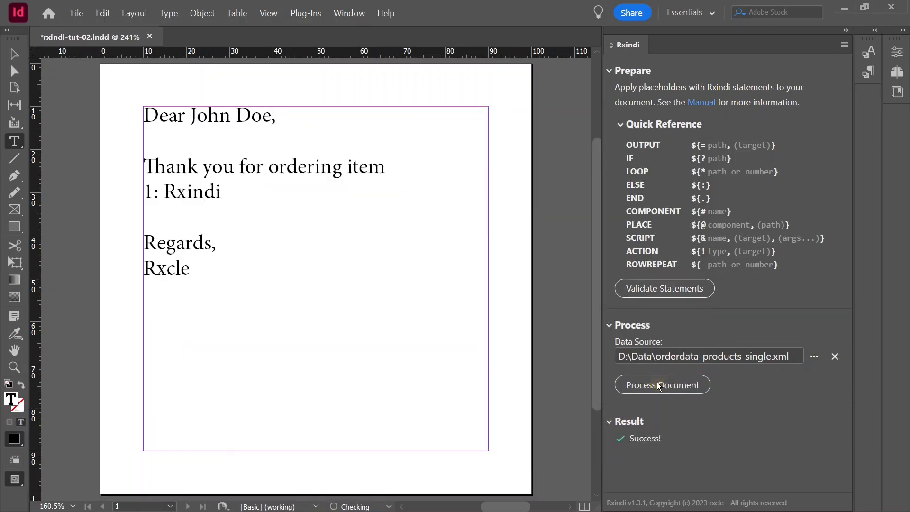
left_click_drag(347, 167, 375, 191)
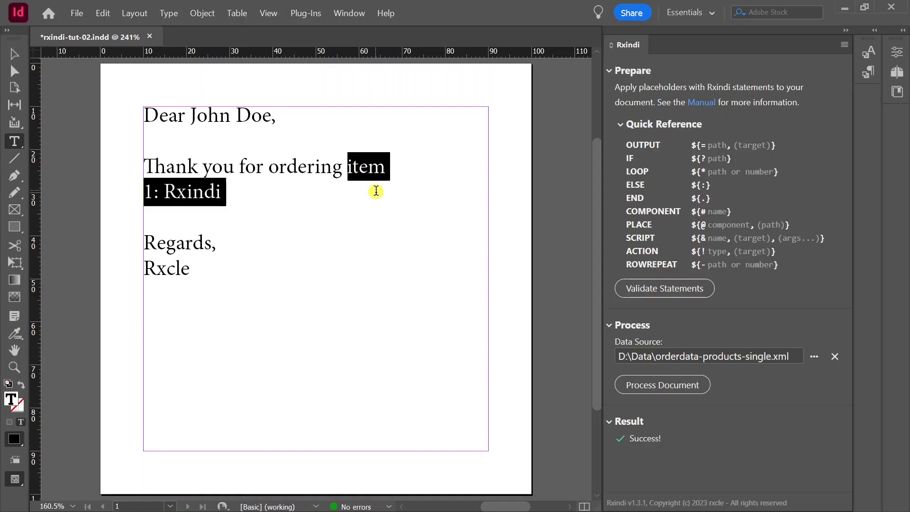
Revert the document to its last saved version
left_click(326, 198)
left_click(80, 14)
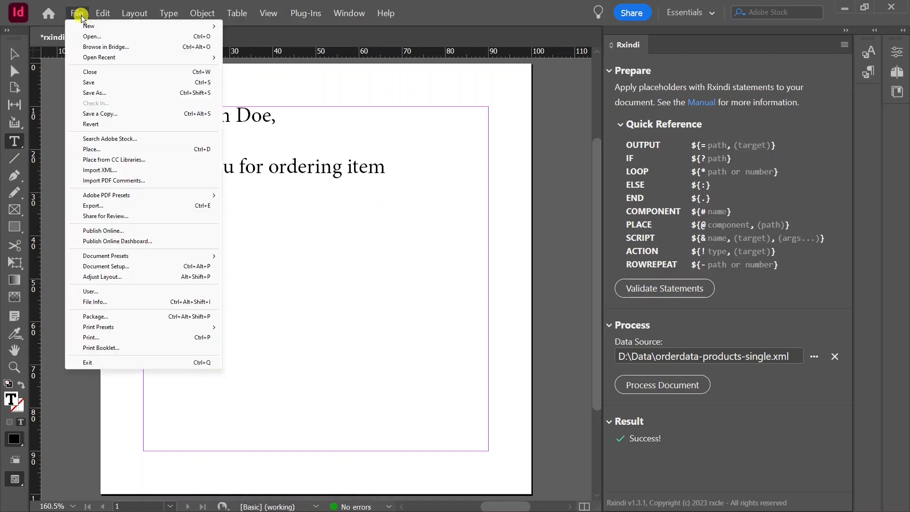
left_click(112, 123)
left_click(491, 277)
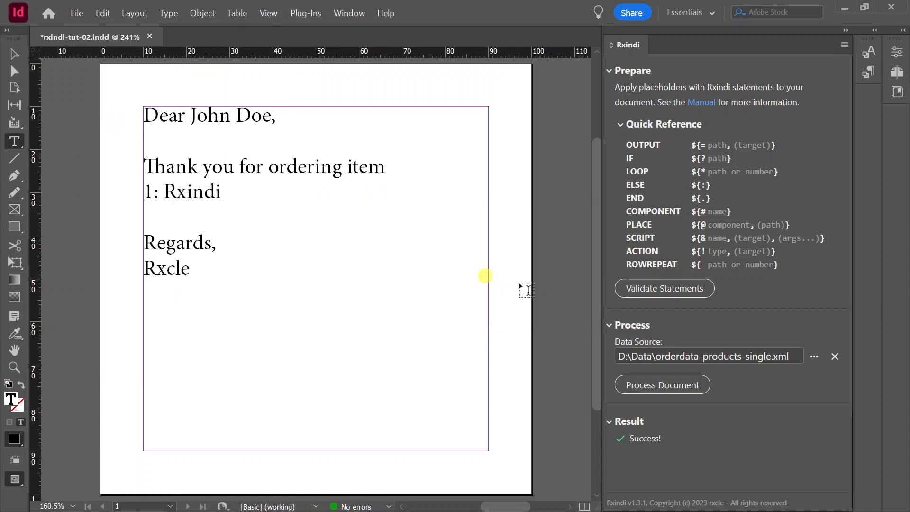
Process the document with orderdata-products-multi.xml as the data source and highlight the resulting product list
left_click(814, 356)
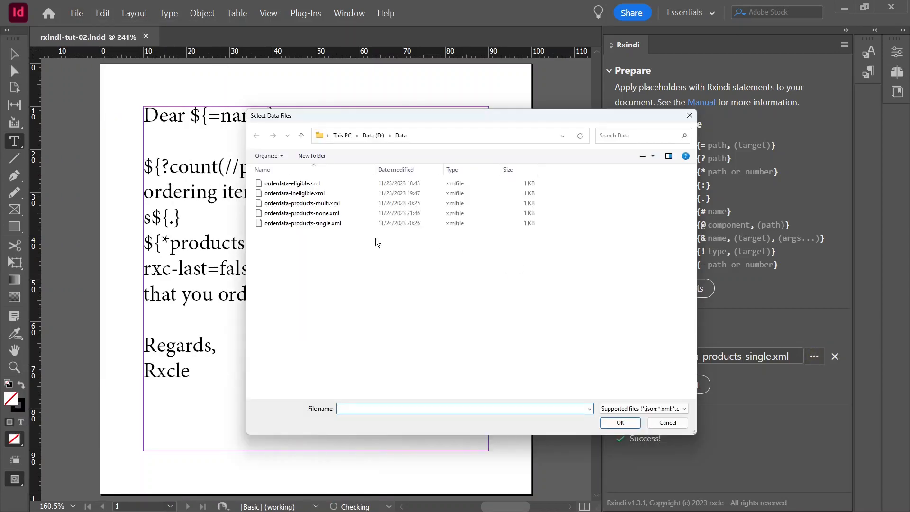
left_click(308, 203)
left_click(619, 422)
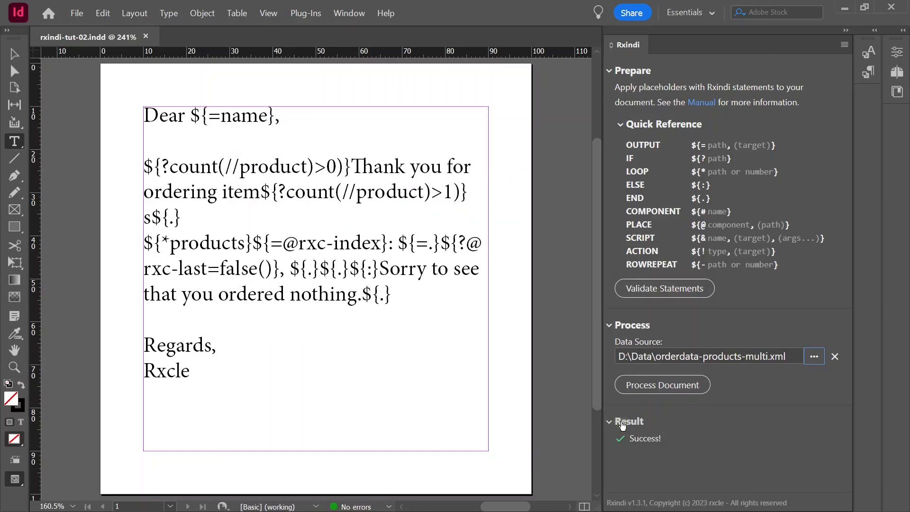
left_click(670, 385)
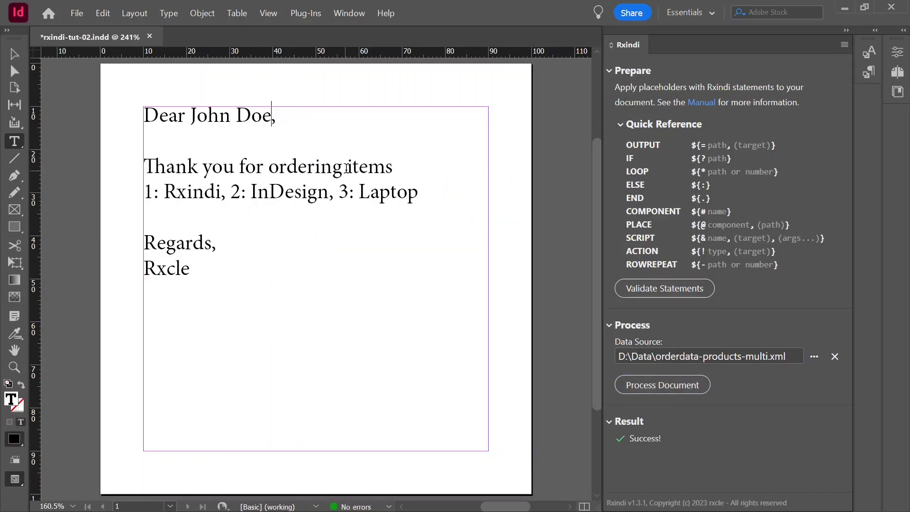
left_click_drag(344, 168, 426, 203)
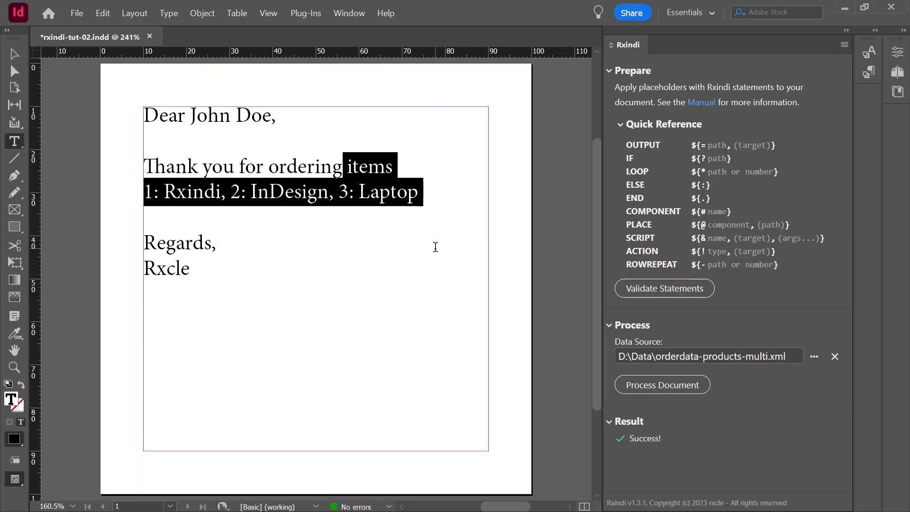